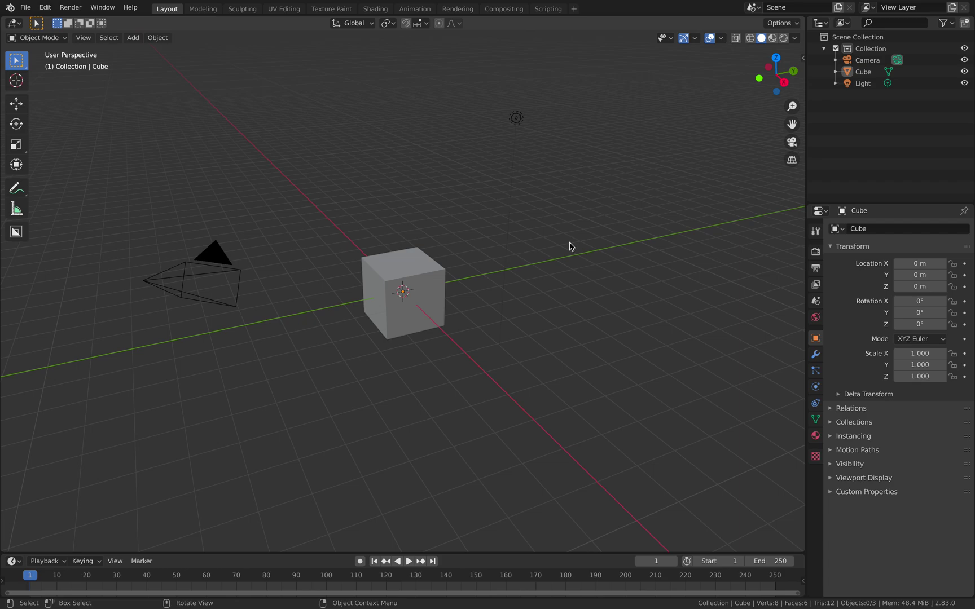
Delete all the default scene objects and add a blank Grease Pencil object at the origin
key("a")
key("x")
left_click(511, 250)
key("shift+a")
mouse_move(435, 227)
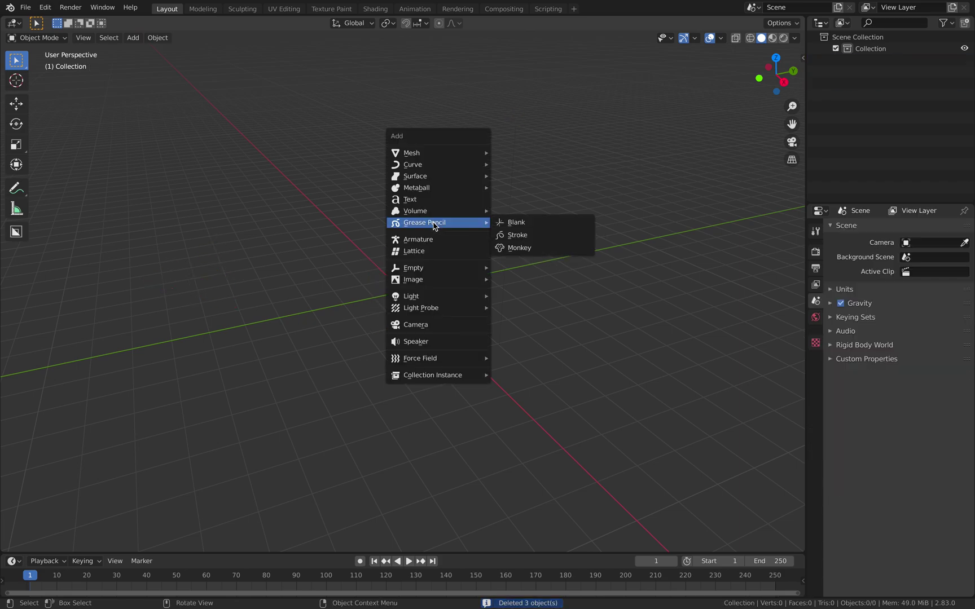
left_click(534, 224)
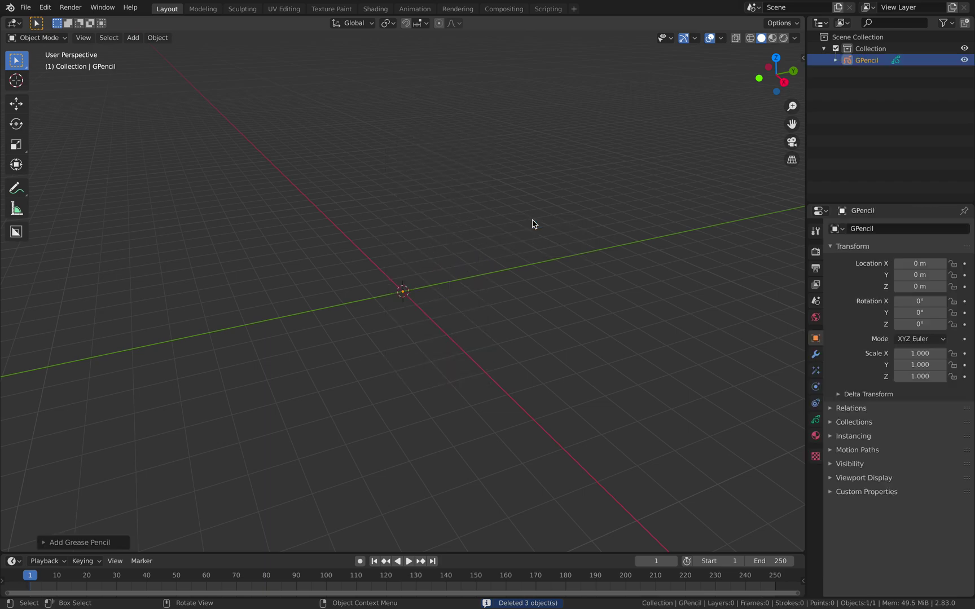
Put the grease pencil object in Draw mode and choose the Ink Pen Rough brush
left_click(54, 39)
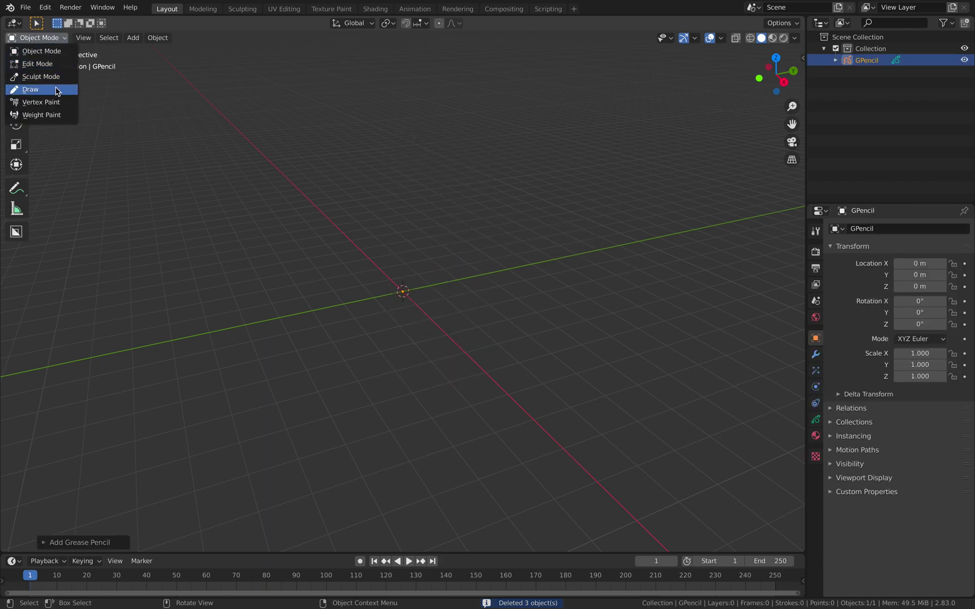
left_click(56, 90)
left_click(60, 23)
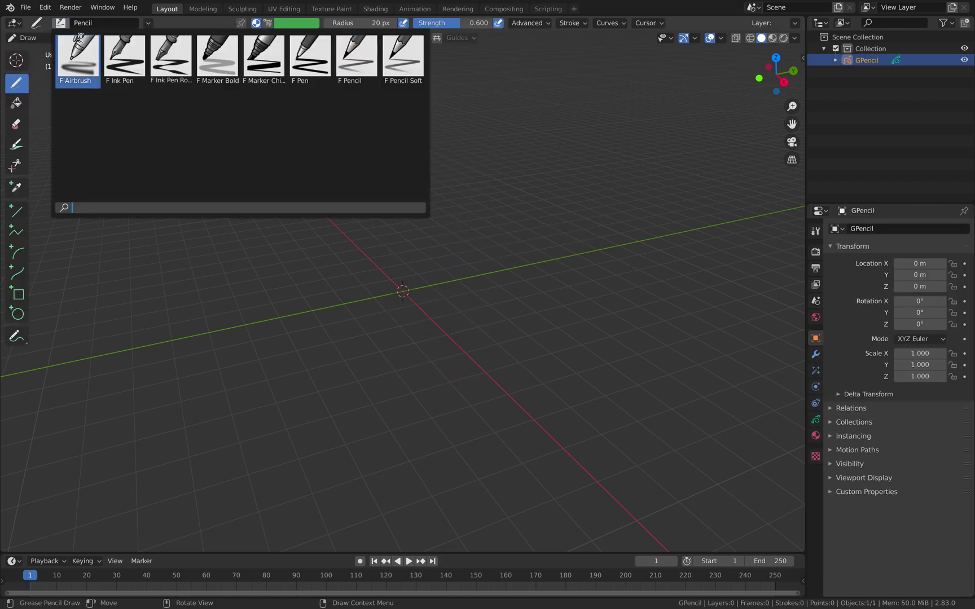
left_click(169, 60)
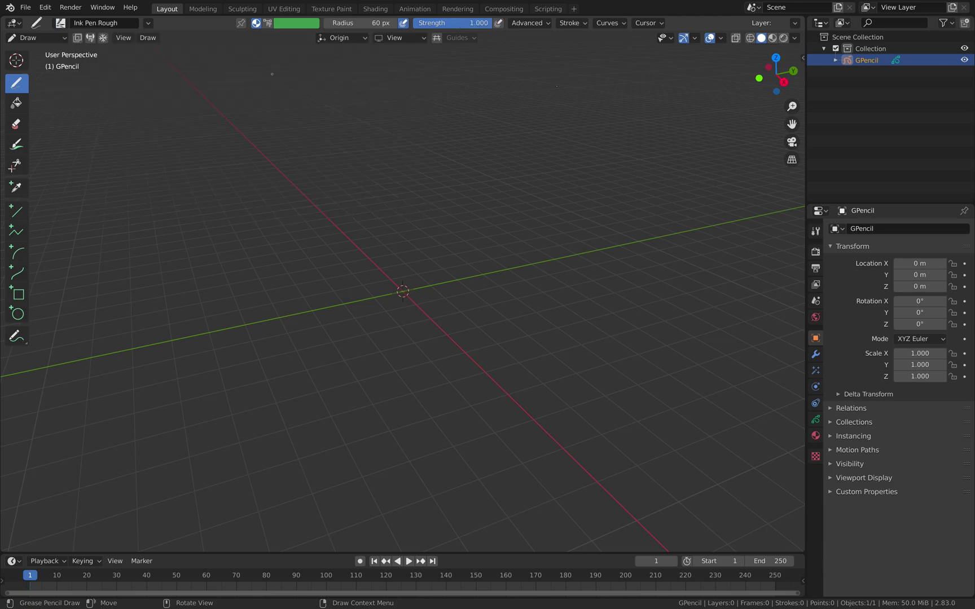
From the top view, draw a column of loose curved and zigzag strokes beside the origin, mostly on the positive X side, and return to Object Mode
left_click(776, 58)
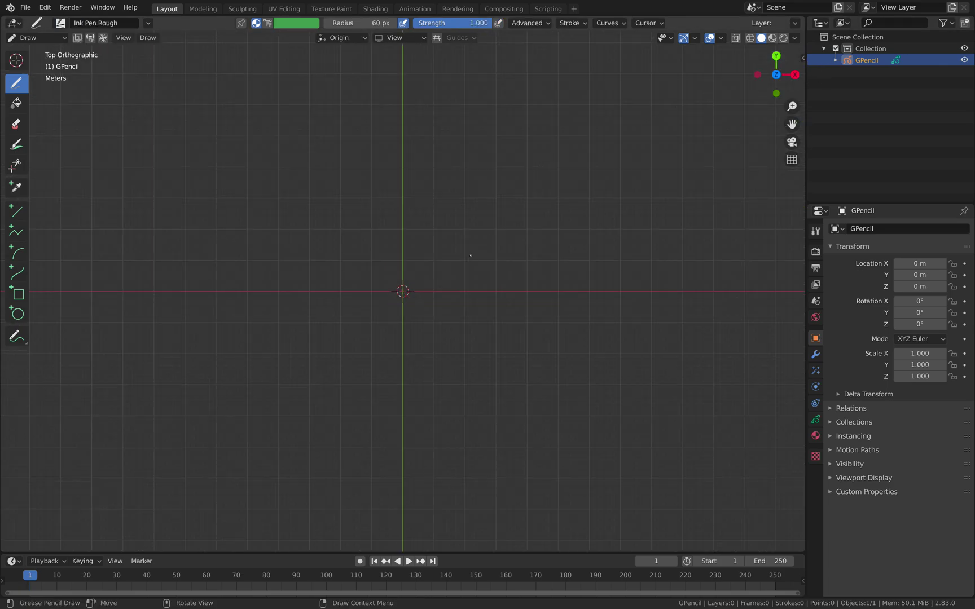
left_click_drag(415, 245, 461, 220)
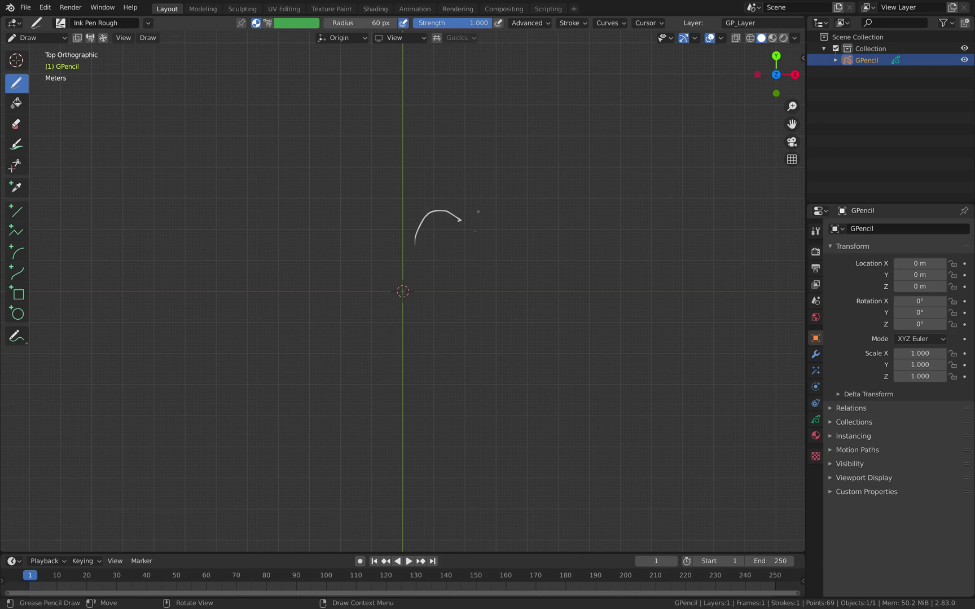
left_click_drag(422, 286, 423, 283)
left_click_drag(415, 288, 386, 315)
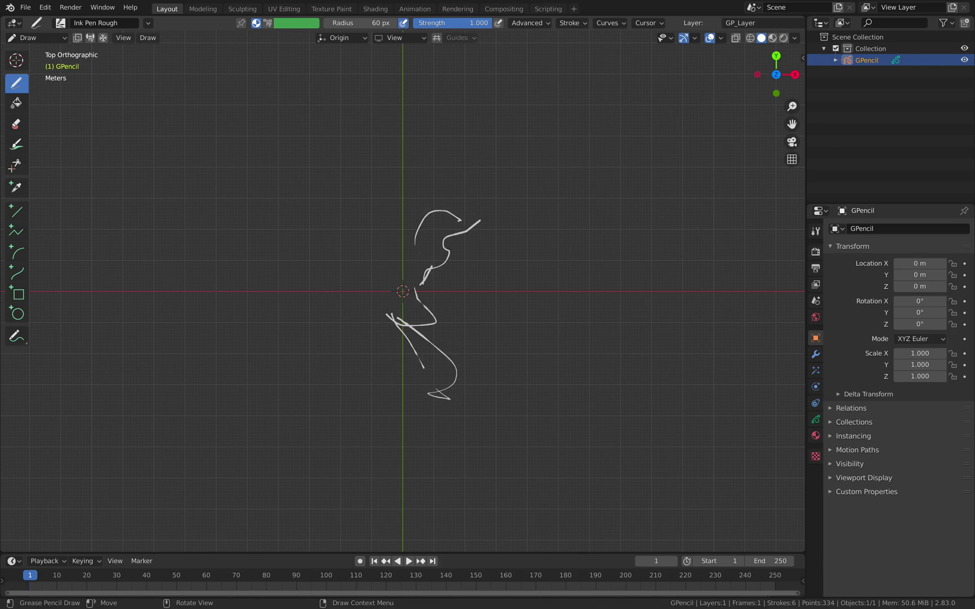
left_click_drag(406, 313, 429, 291)
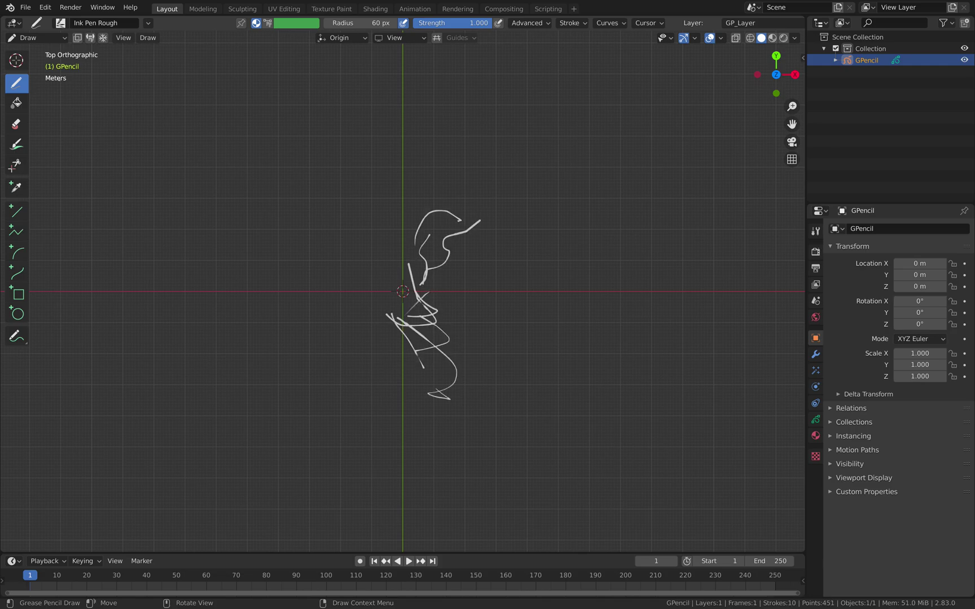
left_click(34, 38)
left_click(35, 48)
Add a Mirror modifier to the grease pencil drawing with both the X and Y axes enabled
left_click(816, 353)
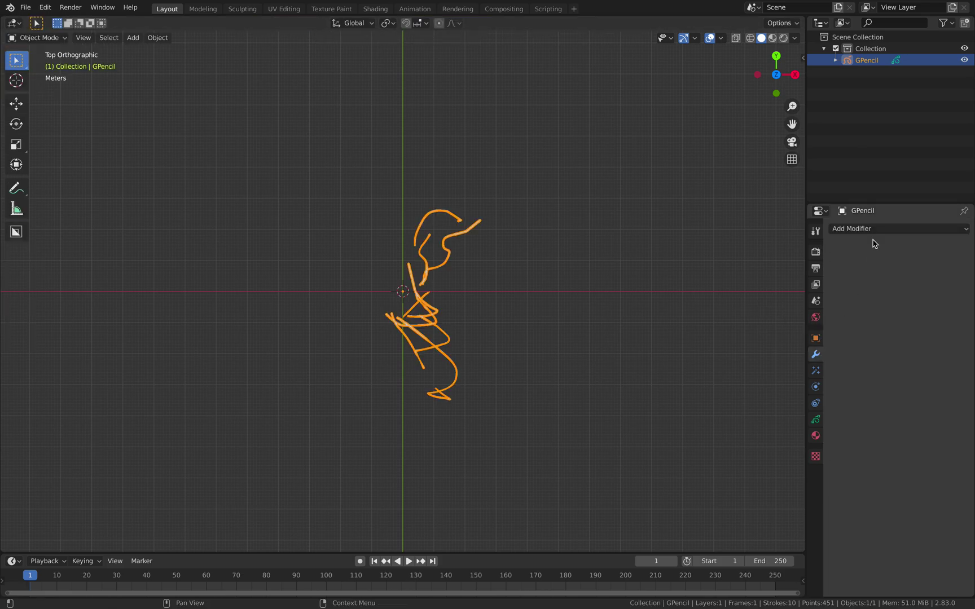
left_click(874, 230)
left_click(798, 282)
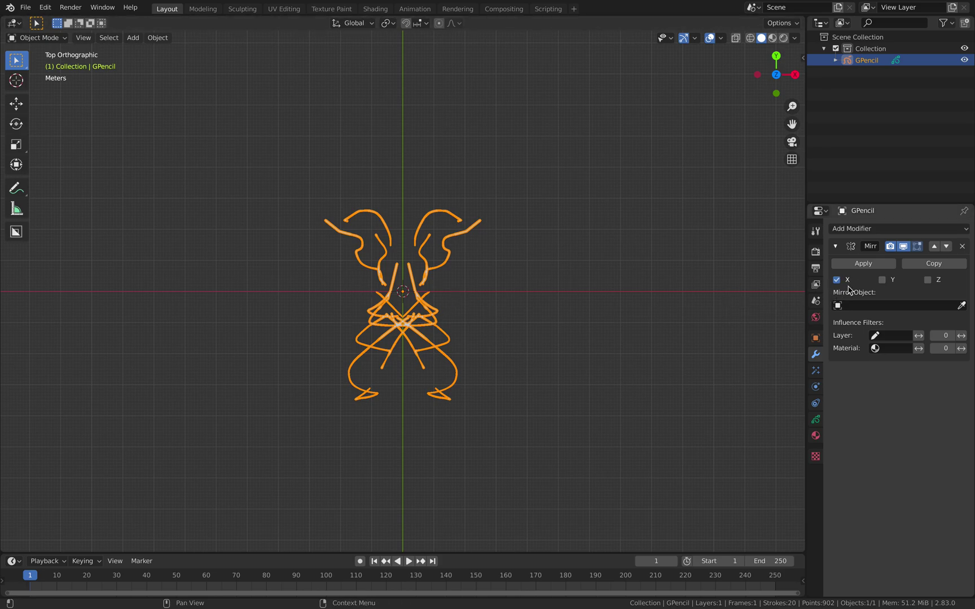
left_click(881, 280)
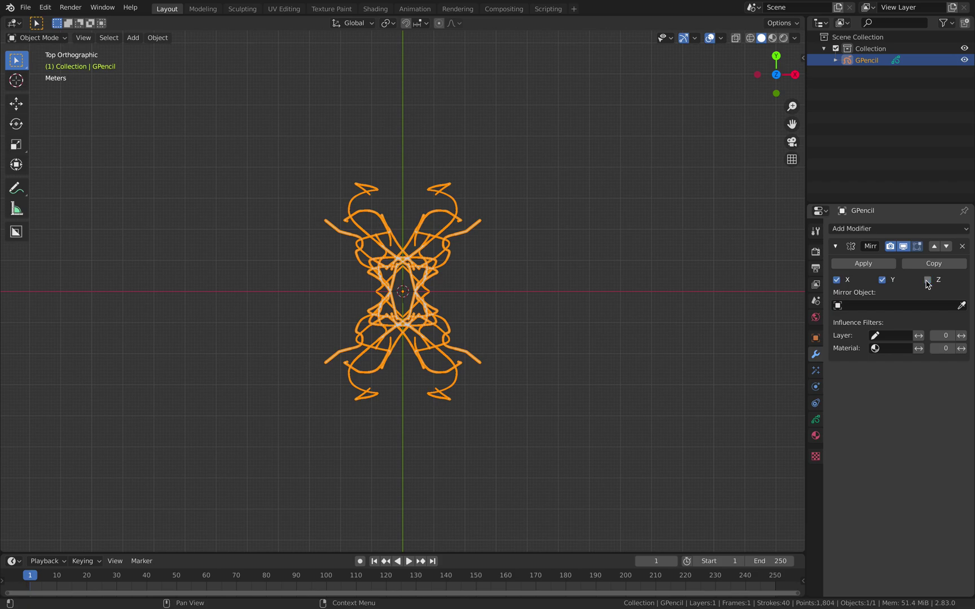
left_click(883, 280)
left_click(883, 280)
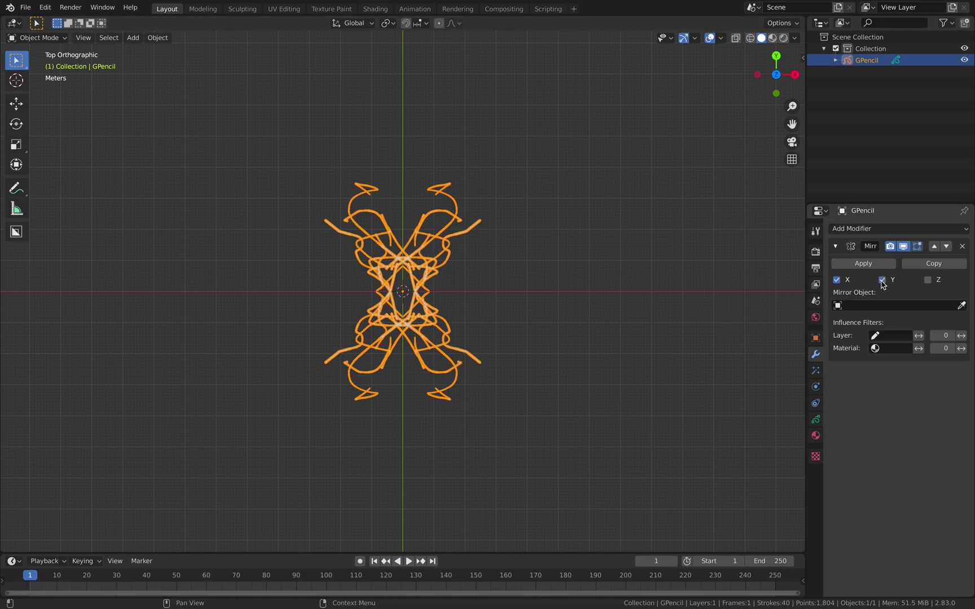
Deselect the drawing and save the project to the Desktop as radial_mirror_001.blend
left_click(588, 281)
key("super+s")
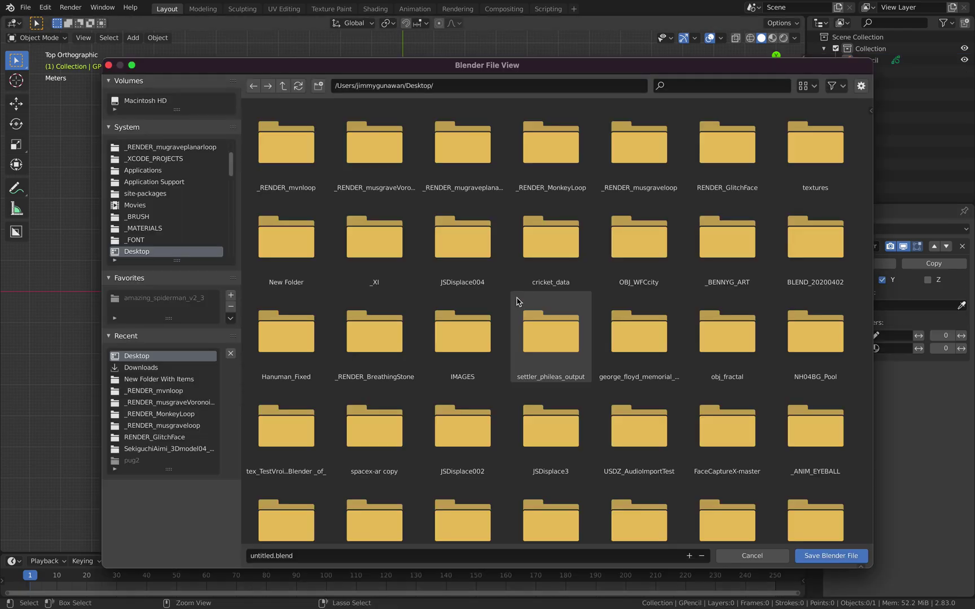
left_click(271, 556)
type("ra")
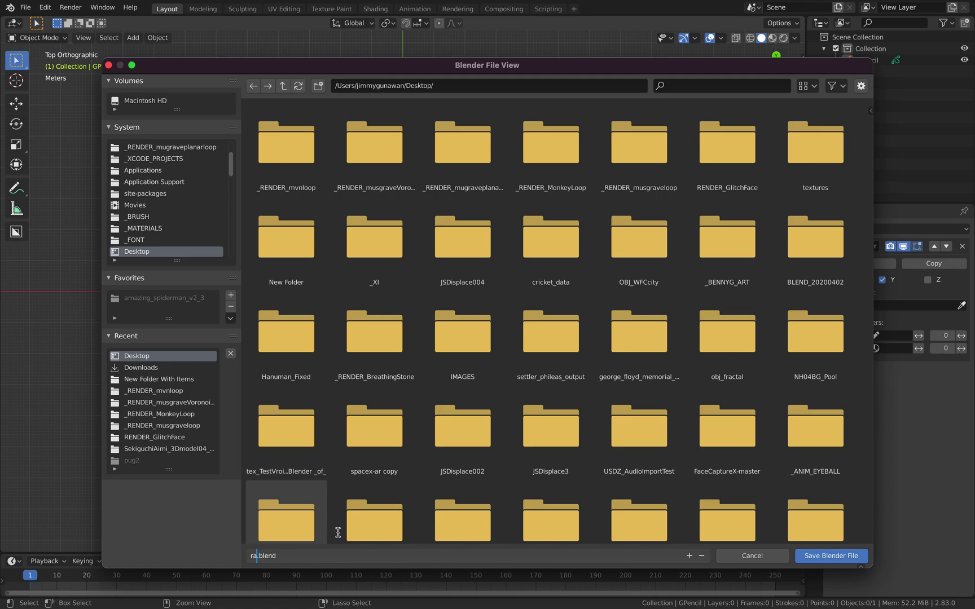
type("dial_mirror_001")
key("Return")
left_click(810, 556)
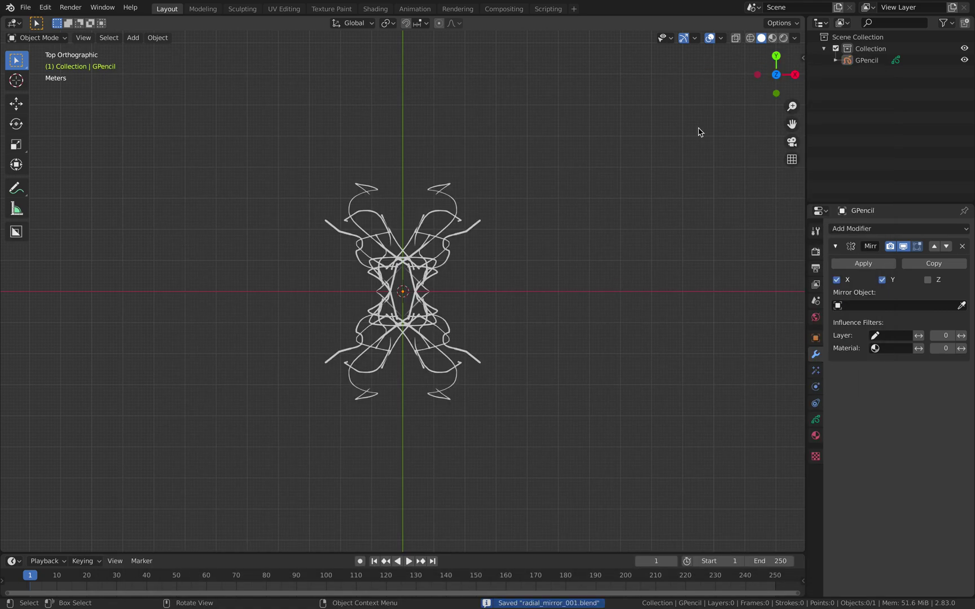
Split the viewport horizontally, turn the upper area into a Sverchok node editor with a new node tree, and hide its sidebar
left_click_drag(802, 20, 395, 204)
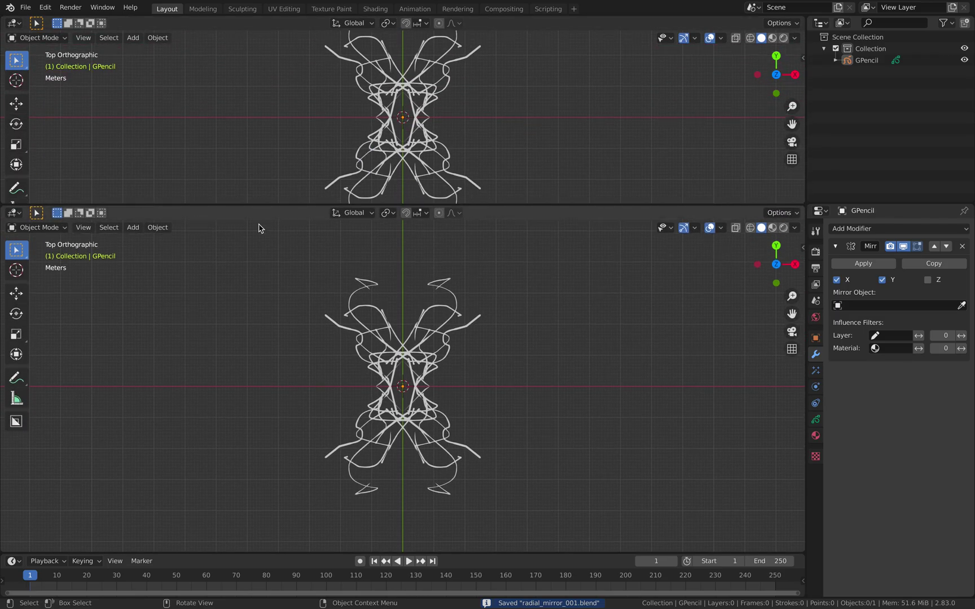
left_click(14, 23)
left_click(34, 117)
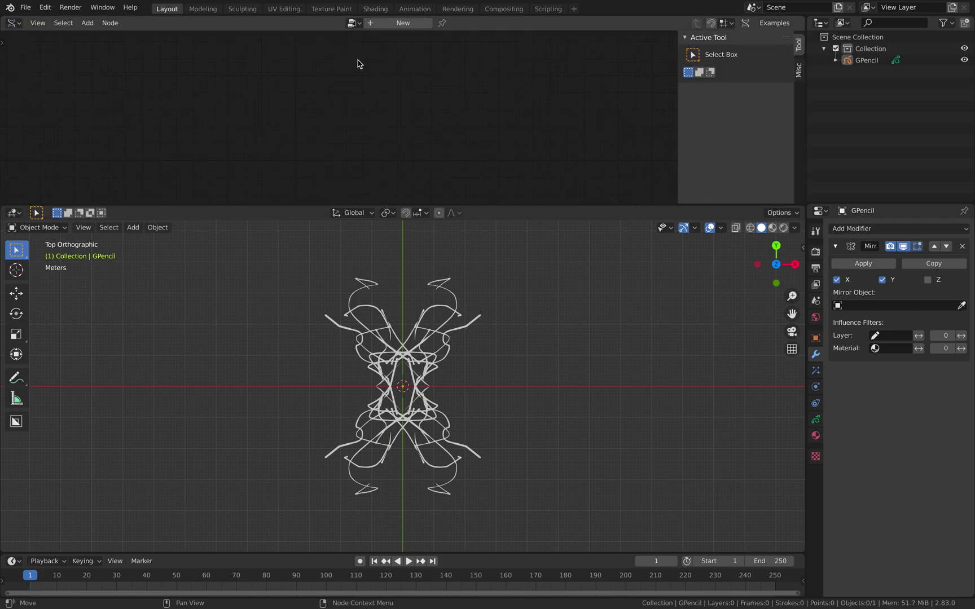
left_click(395, 24)
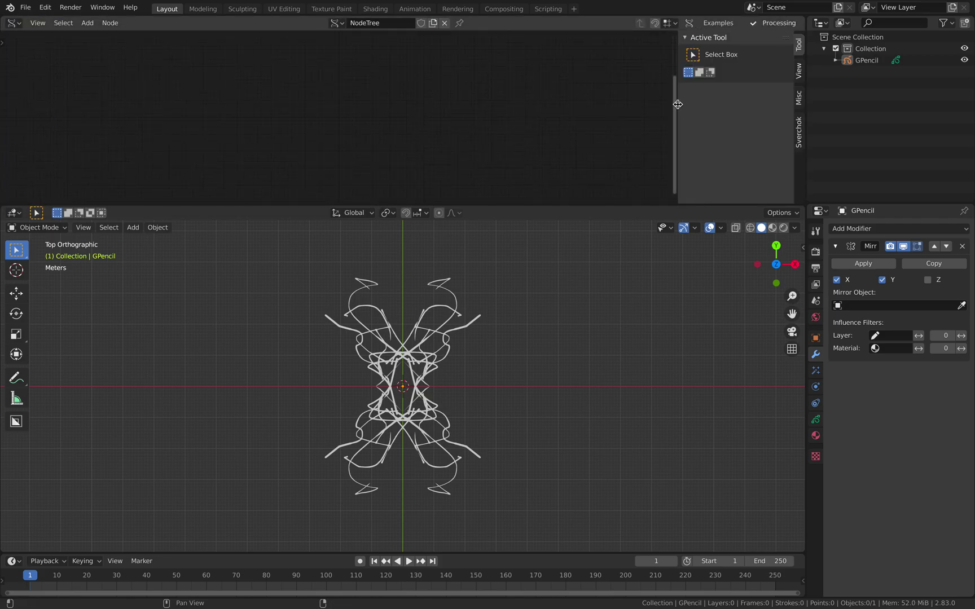
key("n")
Add a Cylinder node to the empty Sverchok node tree
key("shift+a")
left_click(356, 112)
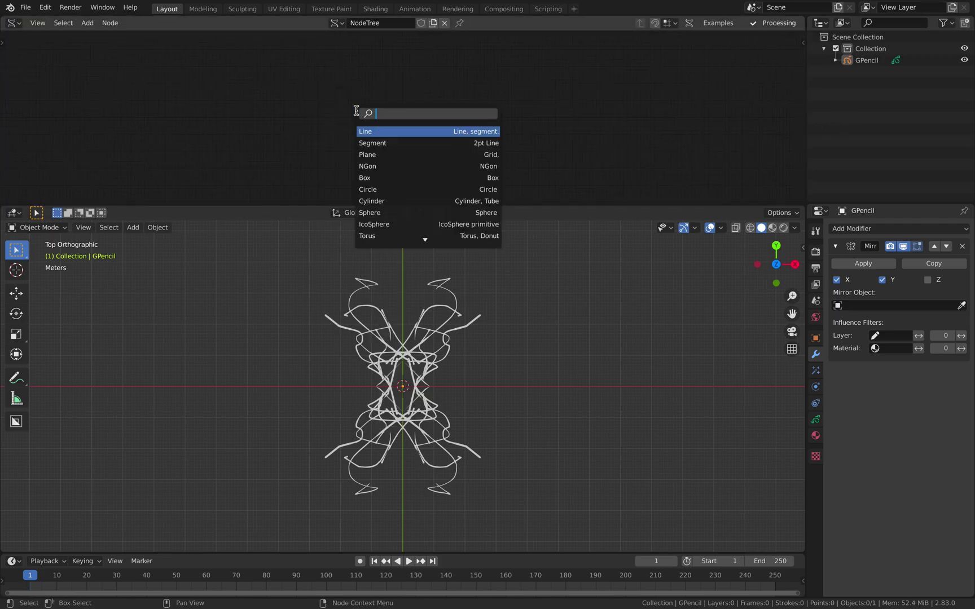
type("cyl")
key("Return")
left_click(328, 111)
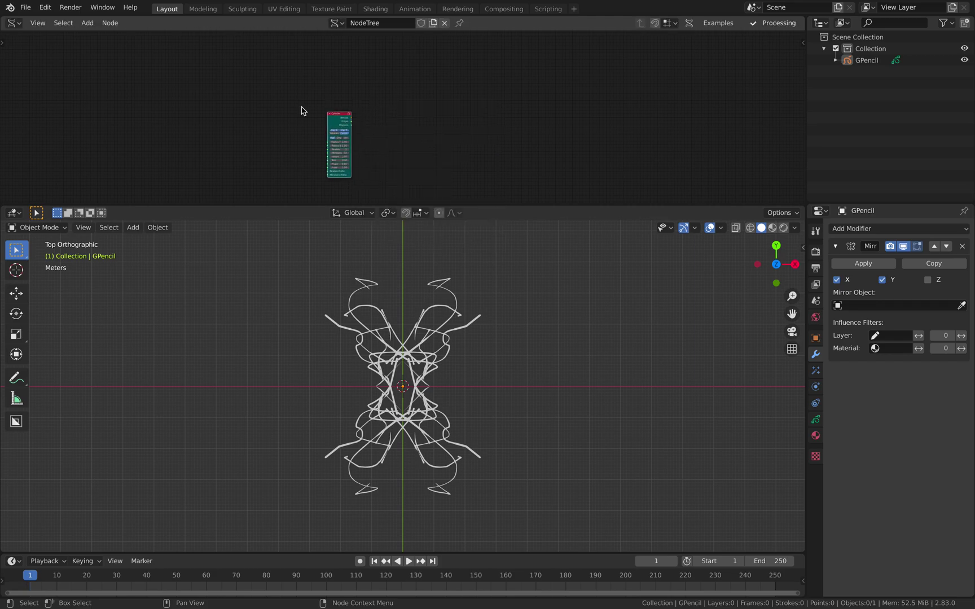
Add a Viewer BMesh node beside the Cylinder node
scroll(294, 110, "up", 7)
middle_click_drag(358, 107, 344, 83)
key("shift+a")
left_click(343, 82)
type("bme")
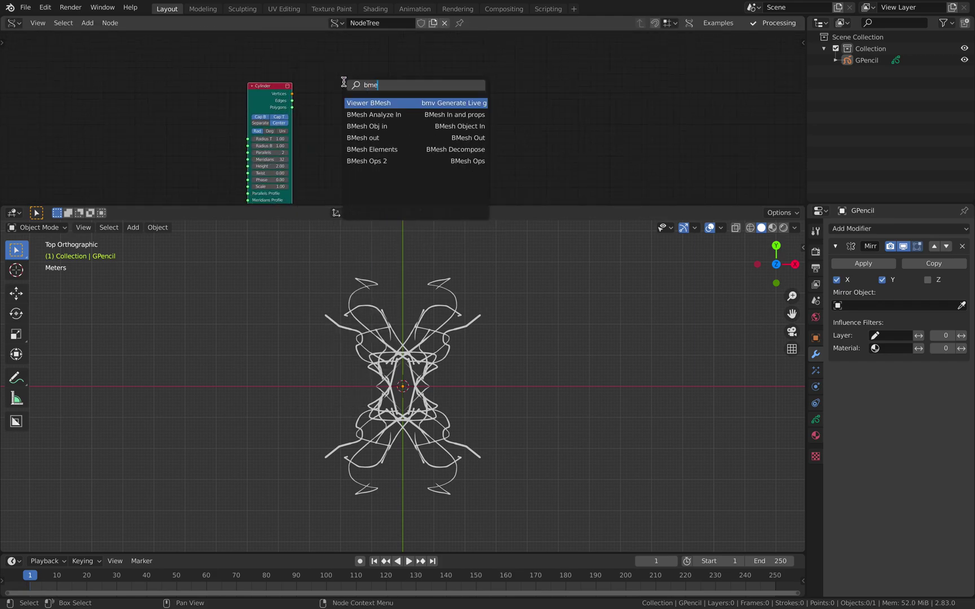
key("Return")
left_click(344, 83)
Connect the Cylinder node's vertices, edges and polygons to the matching inputs of the BMesh viewer node
left_click(264, 90)
left_click(351, 86, "shift")
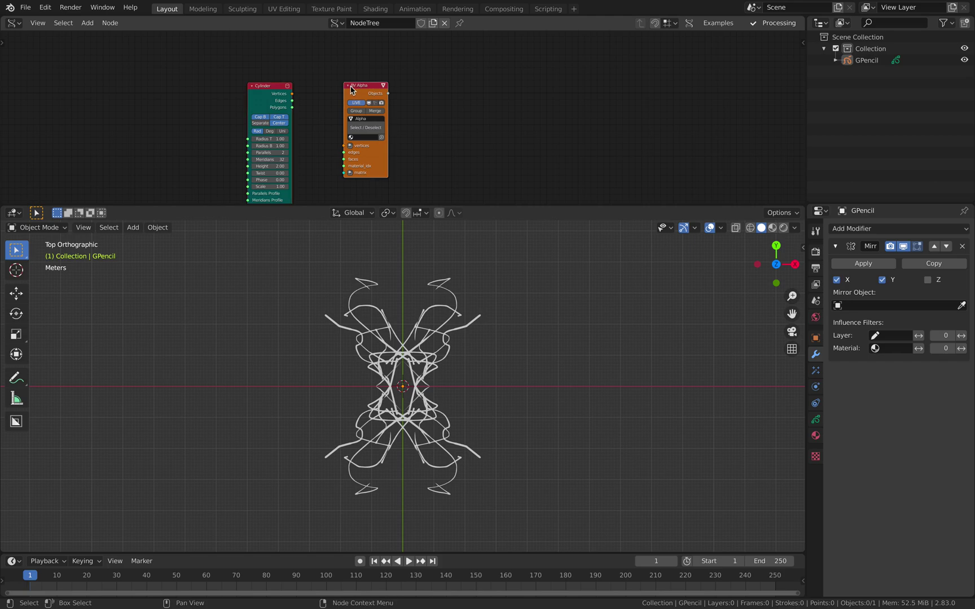
key("f")
key("f")
key("f")
left_click(338, 83)
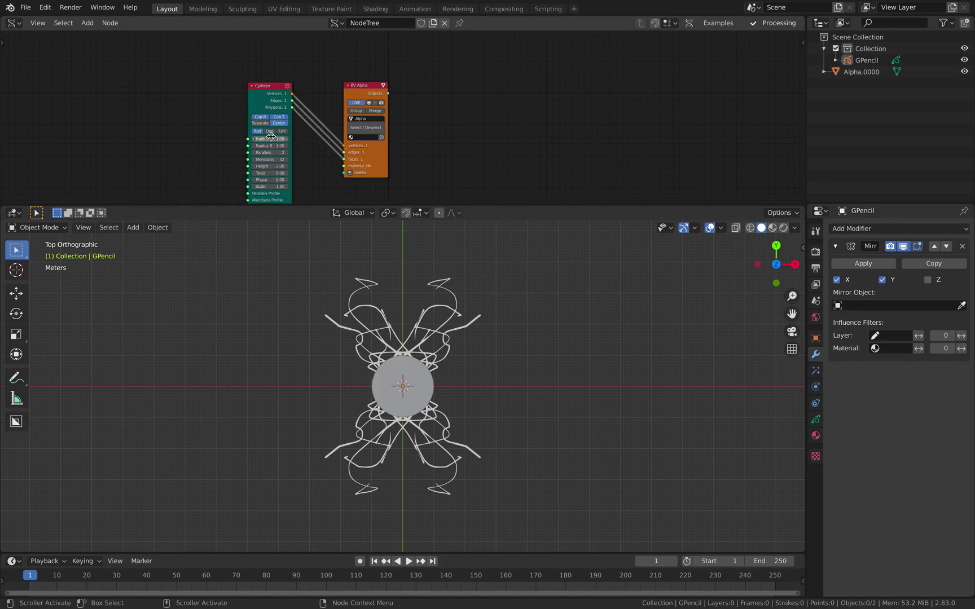
Adjust the cylinder's top radius to about 0.94 and its bottom radius to about 2.08
left_click_drag(271, 139, 305, 139)
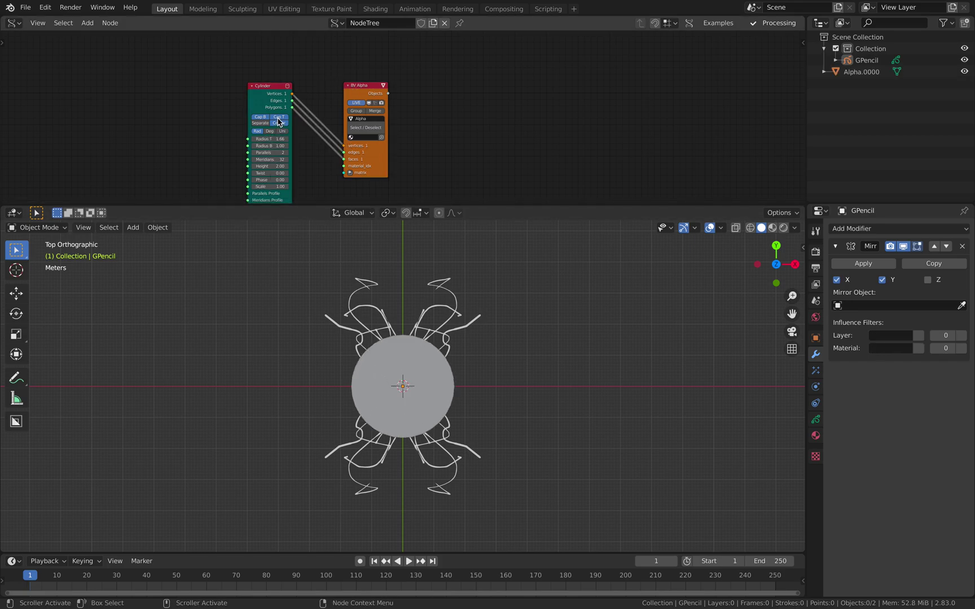
mouse_move(414, 344)
middle_mouse_down()
mouse_move(437, 296)
mouse_move(363, 251)
middle_mouse_up()
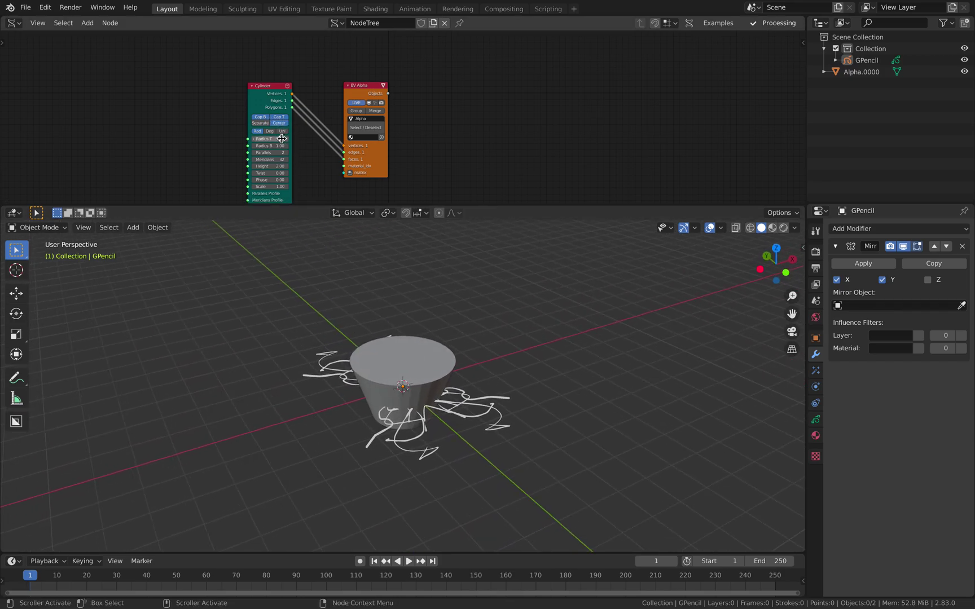
left_click_drag(281, 139, 338, 146)
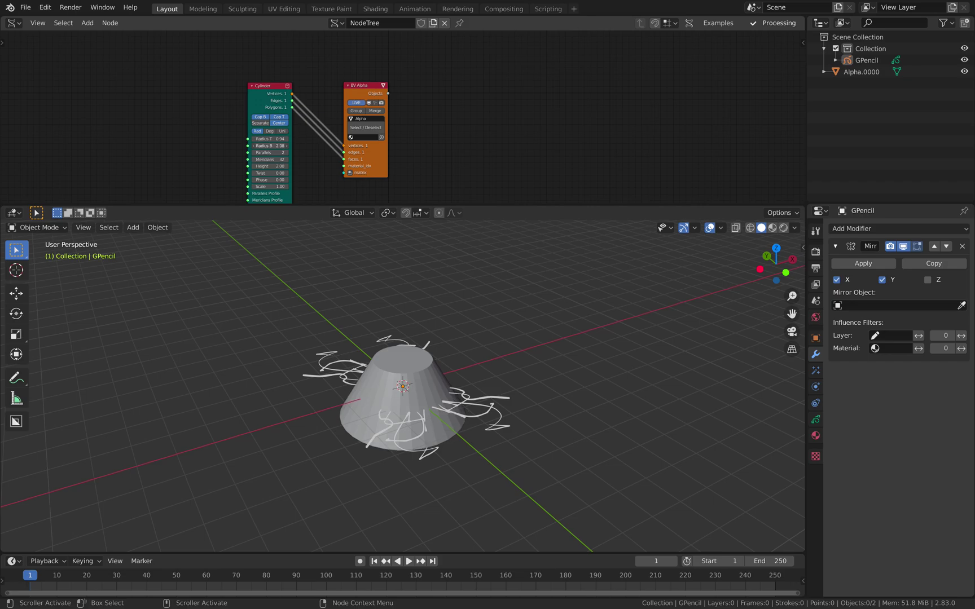
Flatten the cylinder by setting its height to 0, and turn off both its top and bottom caps
middle_click_drag(417, 335, 394, 370)
middle_click_drag(324, 169, 320, 160)
scroll(317, 165, "up", 1)
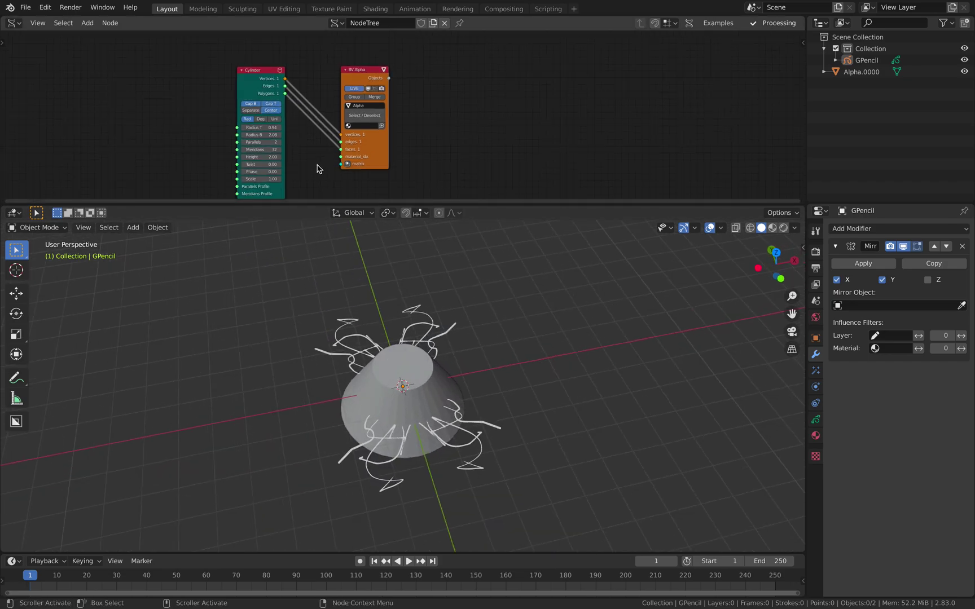
scroll(317, 168, "up", 1)
left_click(251, 157)
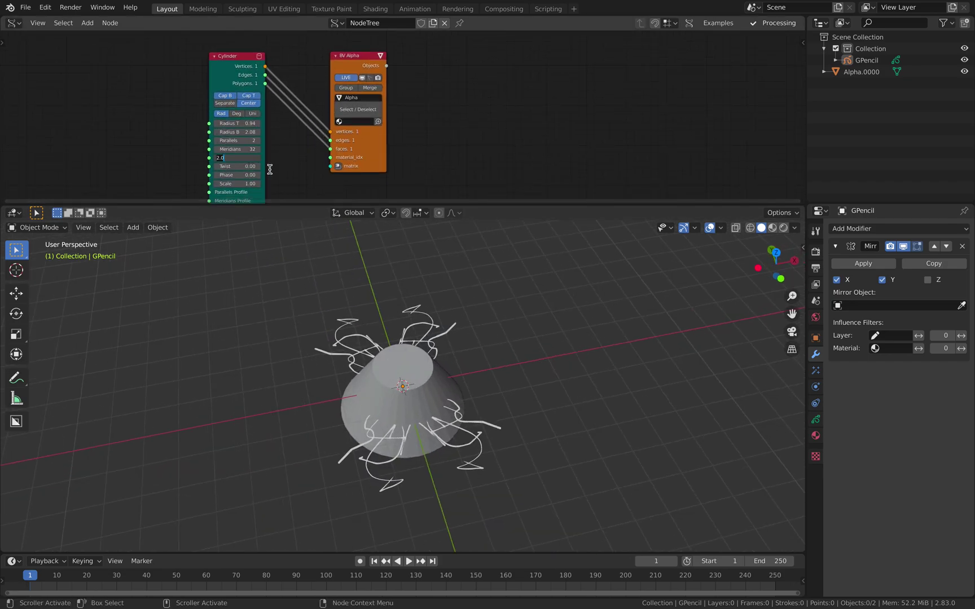
type("0")
key("Return")
left_click(249, 95)
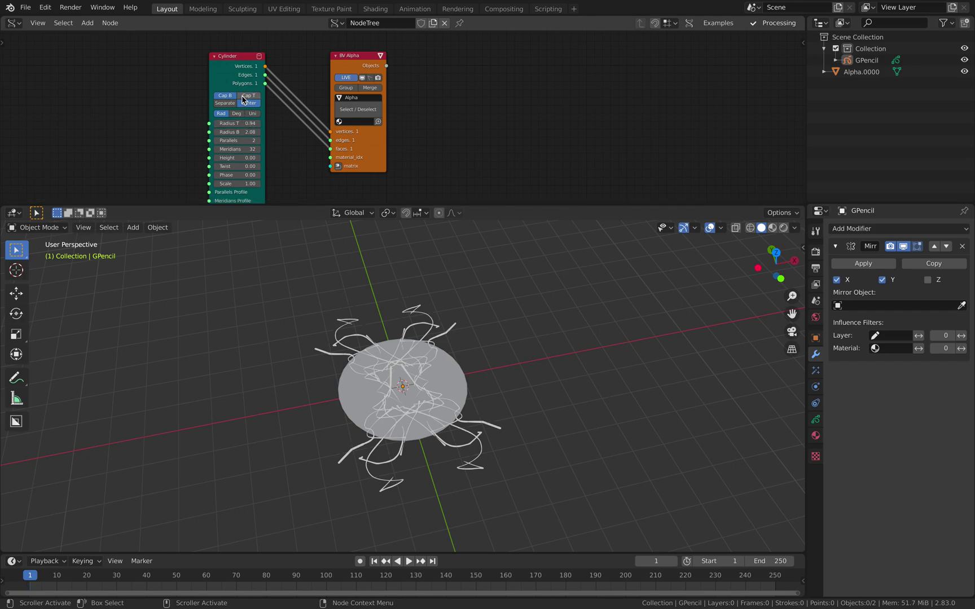
left_click(224, 95)
Widen the flat ring to a top radius of about 1.01 and a bottom radius of 4.00, and save the file
middle_click_drag(380, 296, 364, 324)
left_click_drag(244, 124, 344, 132)
middle_click_drag(464, 396, 490, 335)
middle_click_drag(602, 307, 571, 333)
key("ctrl+s")
Parent the grease pencil object to the Alpha.0000 ring mesh and place both objects inside Collection
left_click(859, 61)
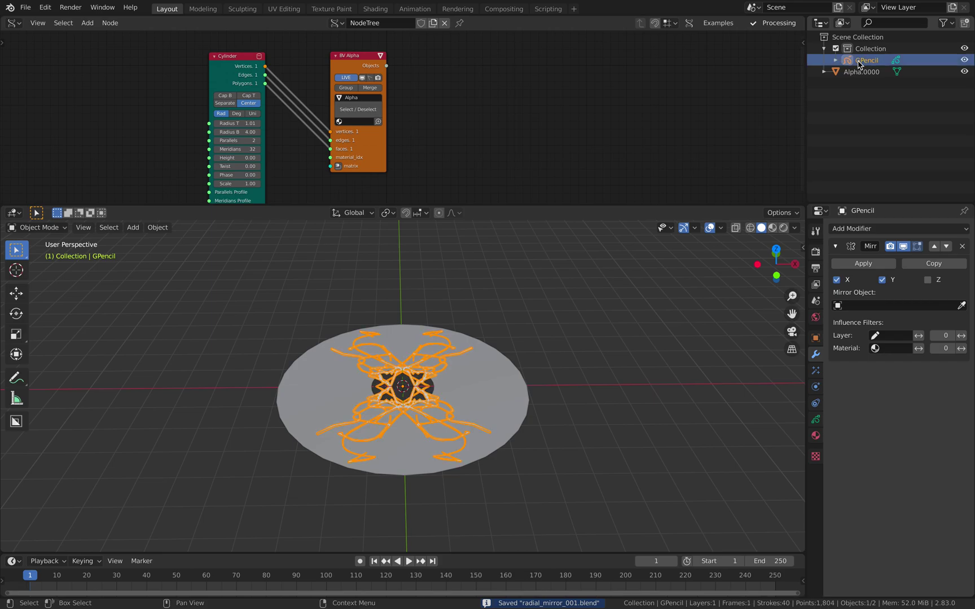
left_click_drag(859, 62, 855, 72)
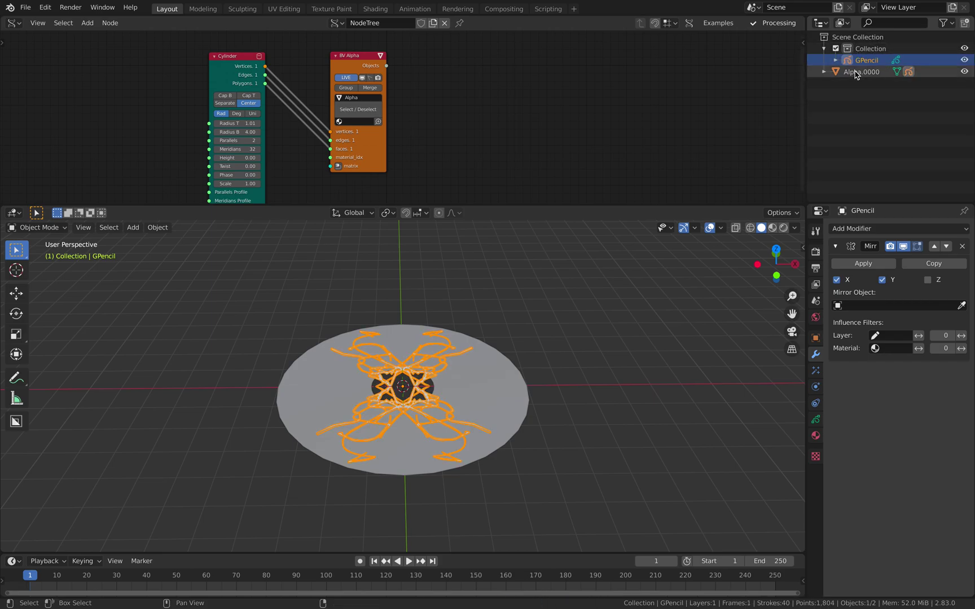
left_click(824, 72)
left_click_drag(867, 95, 867, 123)
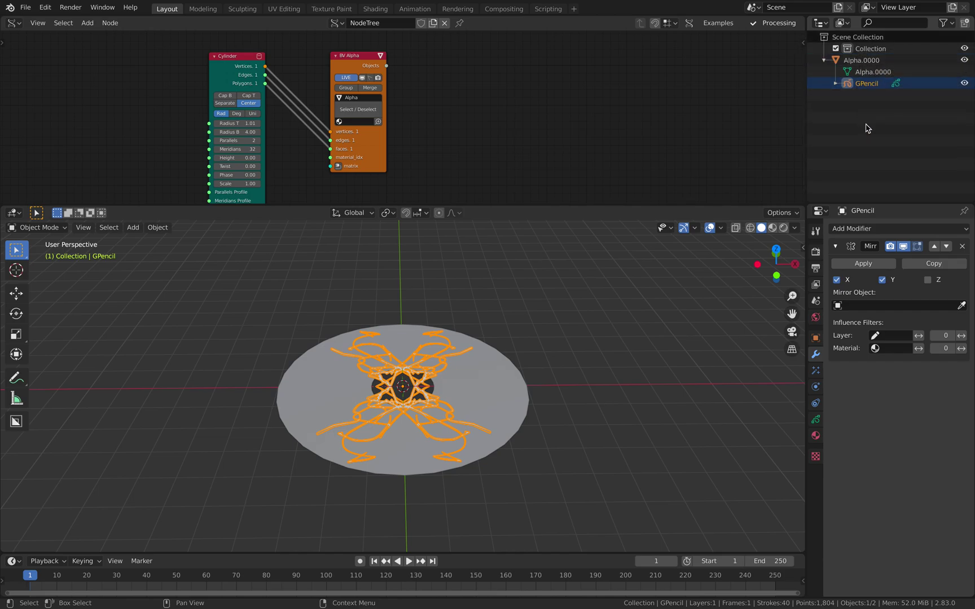
left_click(869, 59)
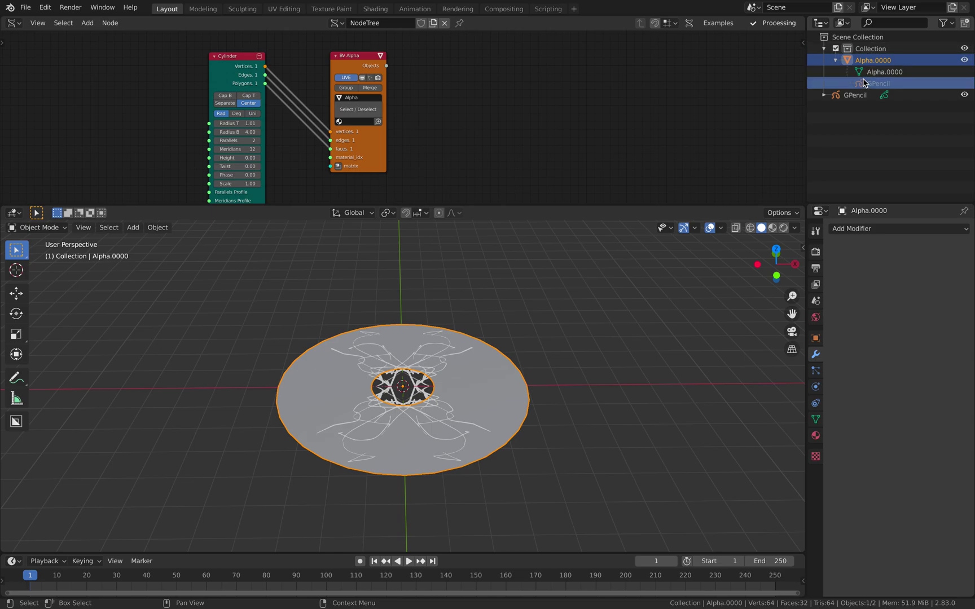
left_click_drag(859, 95, 875, 51)
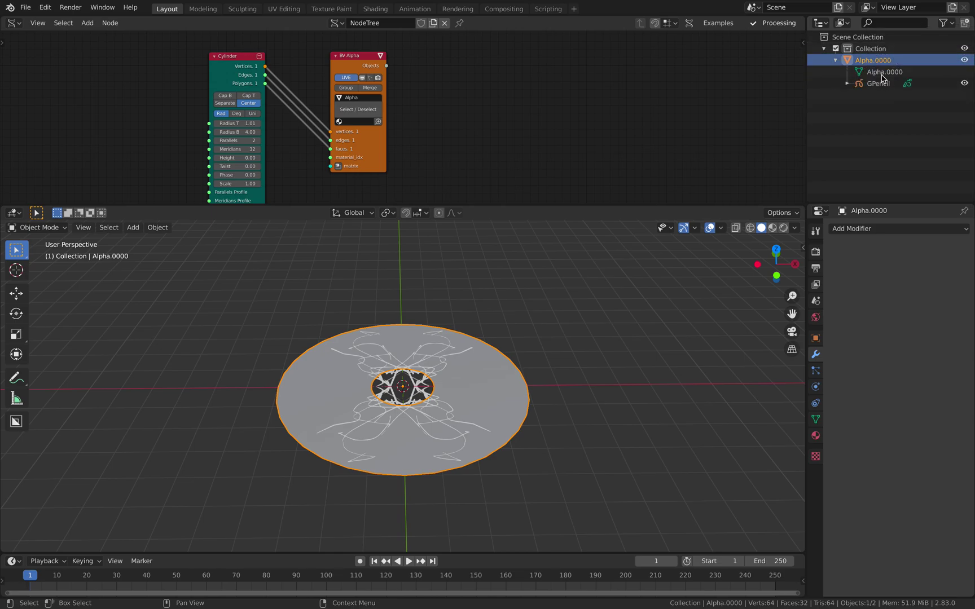
Turn on Faces instancing for the Alpha.0000 ring so the grease pencil drawing repeats on every face
middle_click_drag(470, 422, 470, 460)
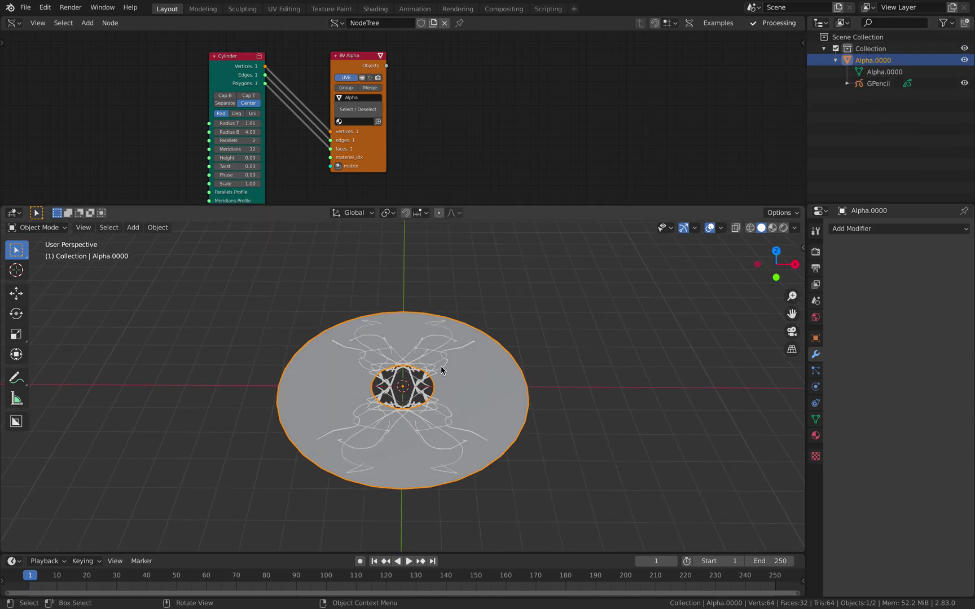
left_click(442, 366)
left_click(478, 366)
middle_click_drag(571, 375, 523, 375)
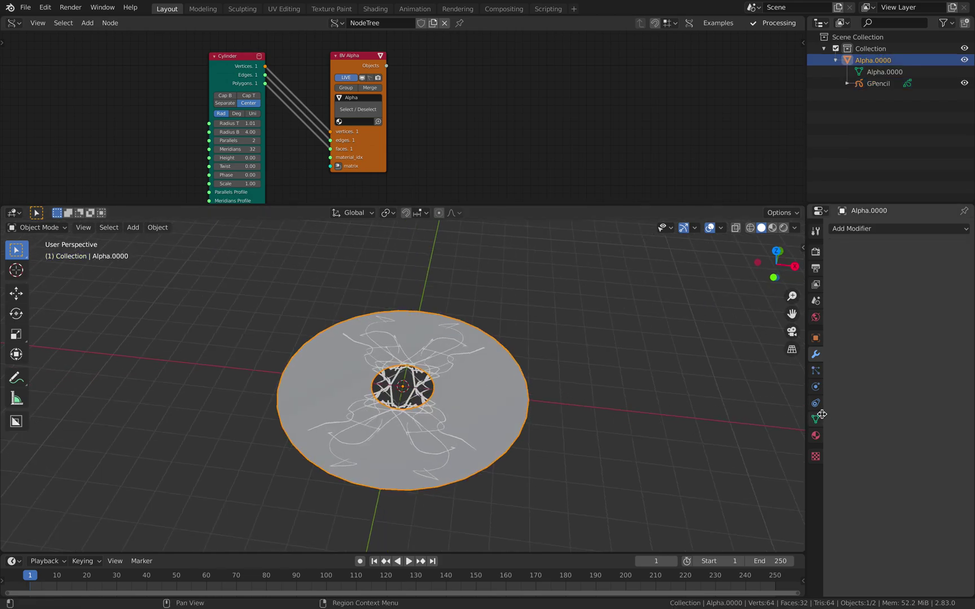
left_click(816, 338)
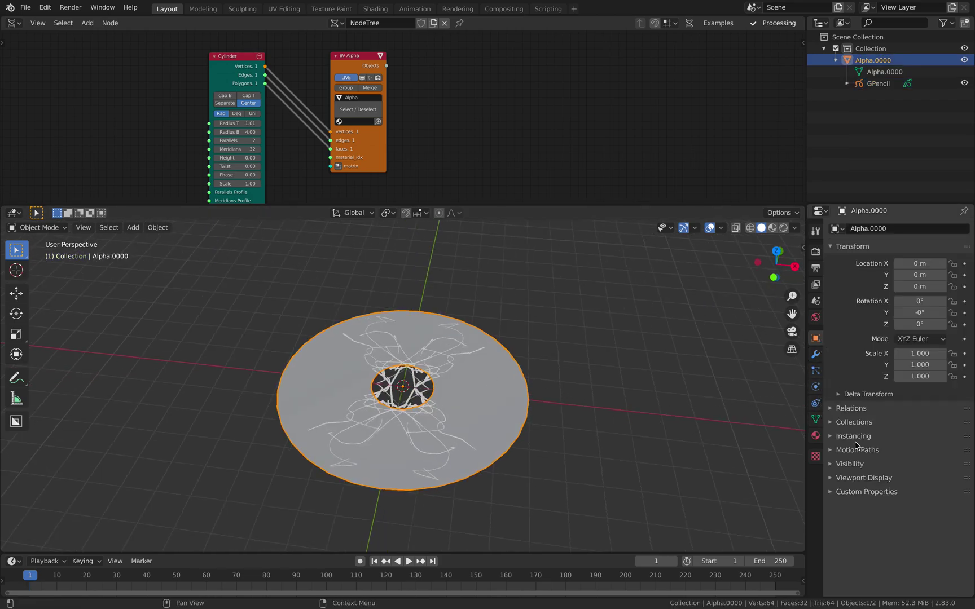
left_click(853, 436)
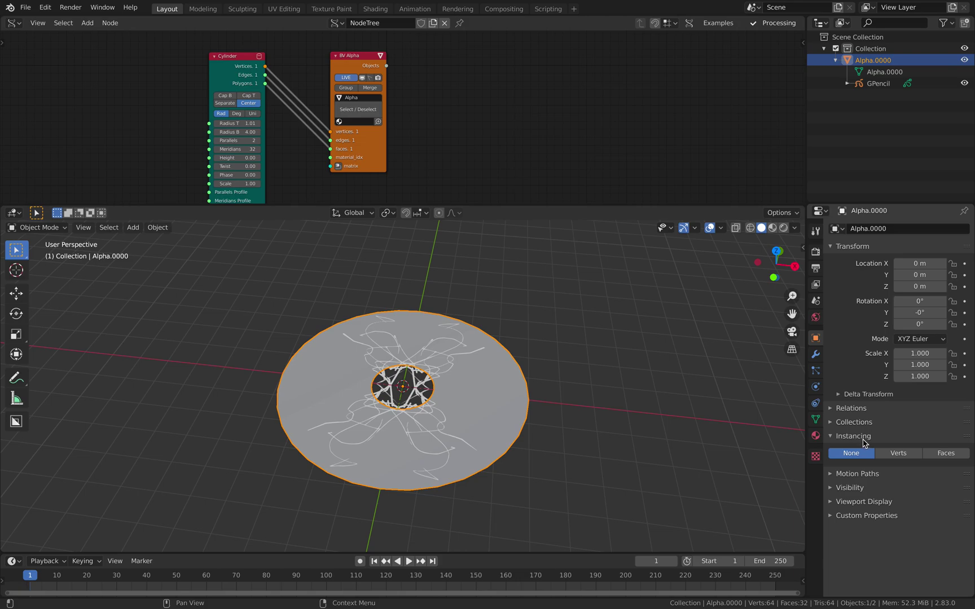
left_click(894, 455)
left_click(944, 454)
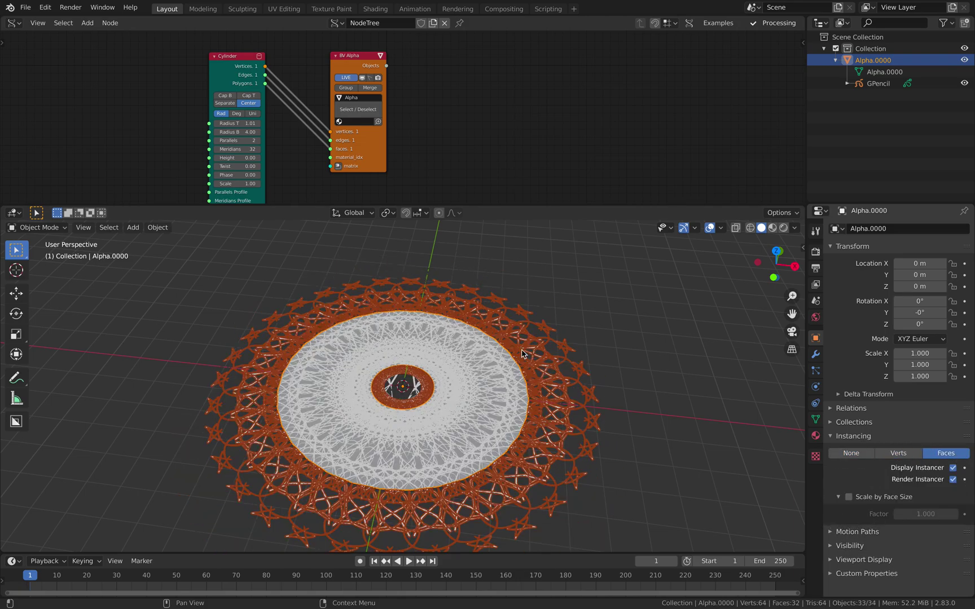
middle_click_drag(522, 354, 524, 390)
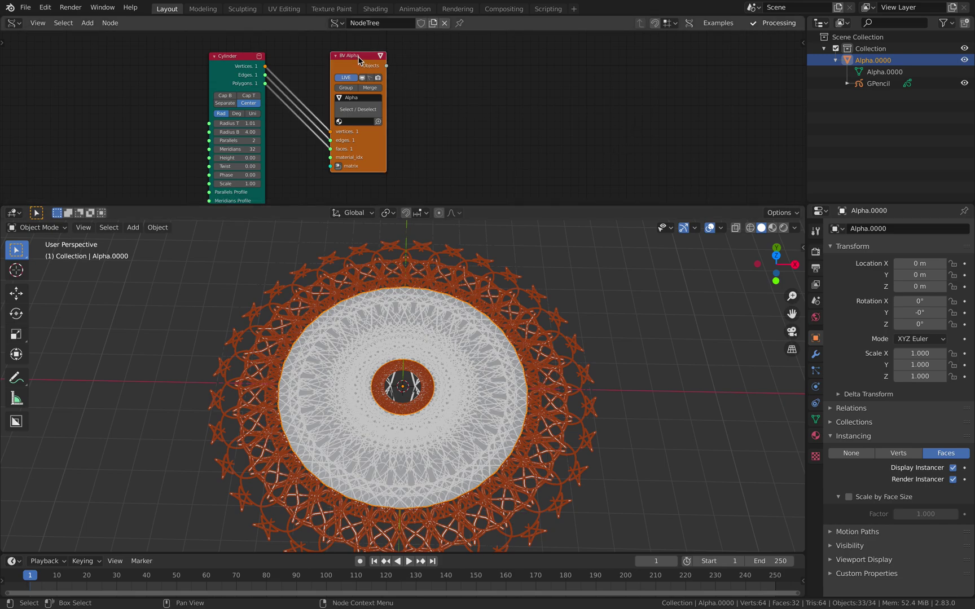
Give the NodeTree a fake user and show the BV Alpha node's properties down to its beta options
middle_click_drag(590, 45, 617, 45)
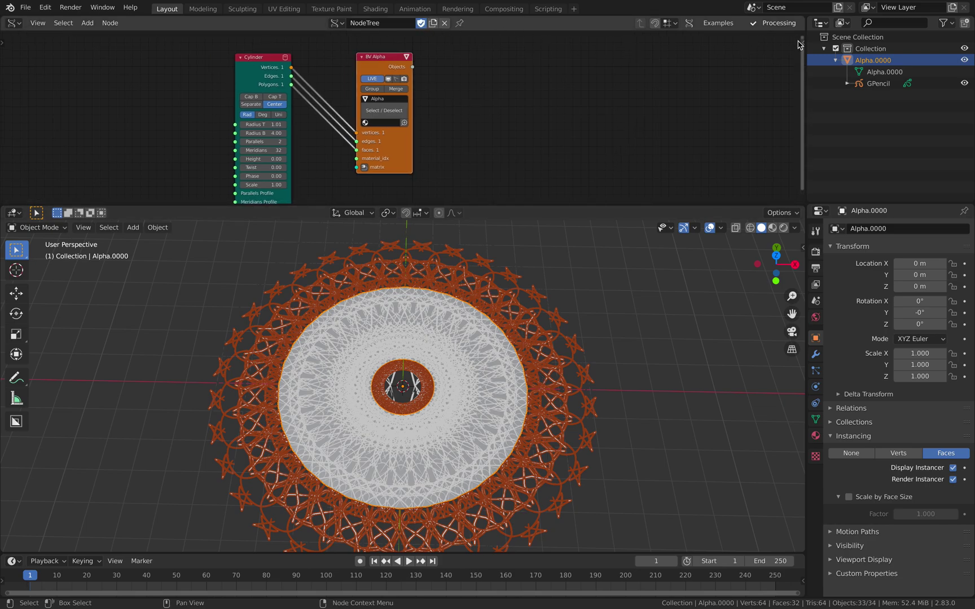
left_click(802, 42)
middle_click_drag(447, 457, 508, 398)
scroll(518, 369, "down", 3)
scroll(508, 396, "up", 3)
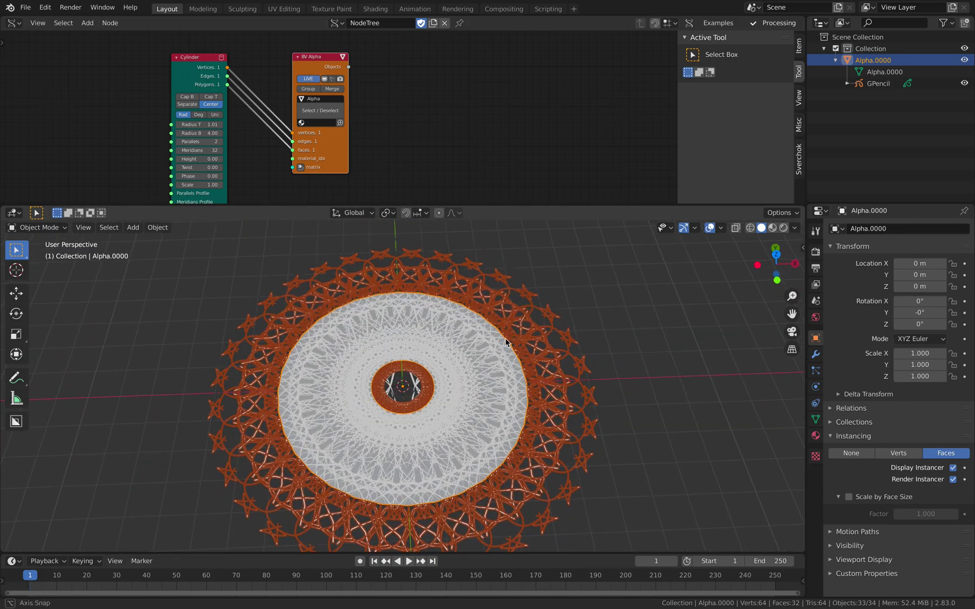
middle_click_drag(519, 151, 652, 132)
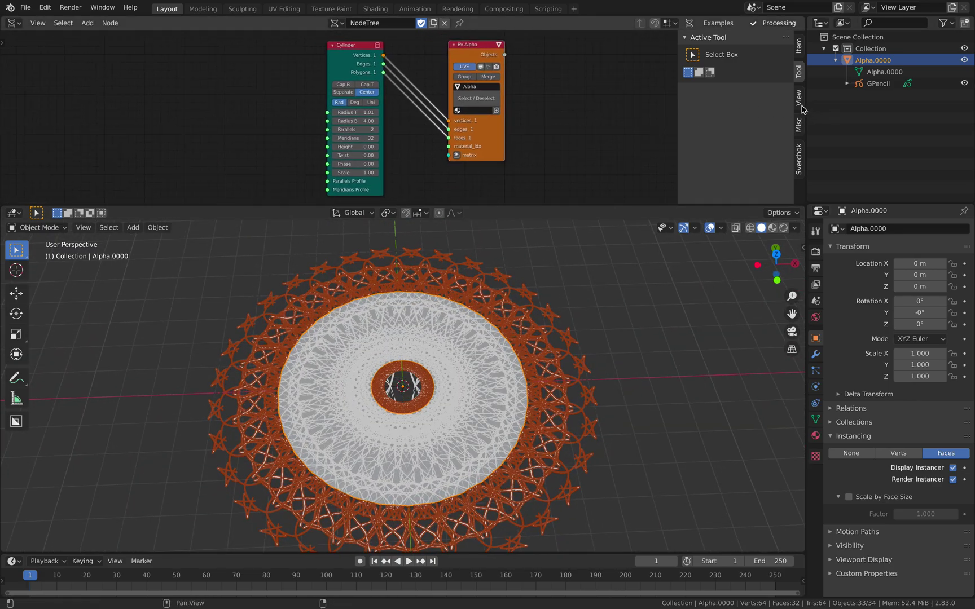
left_click(799, 98)
left_click(798, 46)
scroll(763, 158, "down", 2)
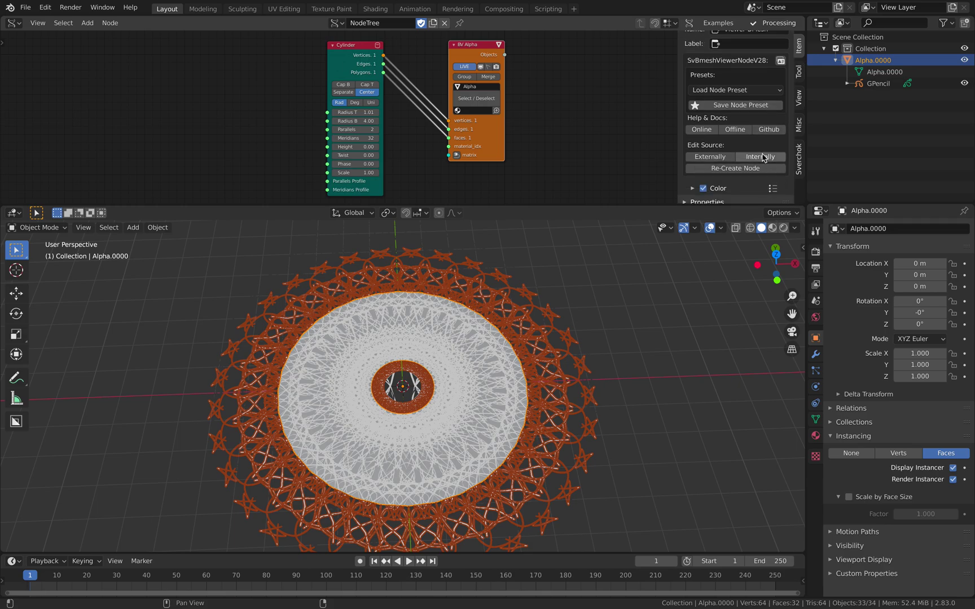
left_click(716, 198)
scroll(725, 187, "down", 6)
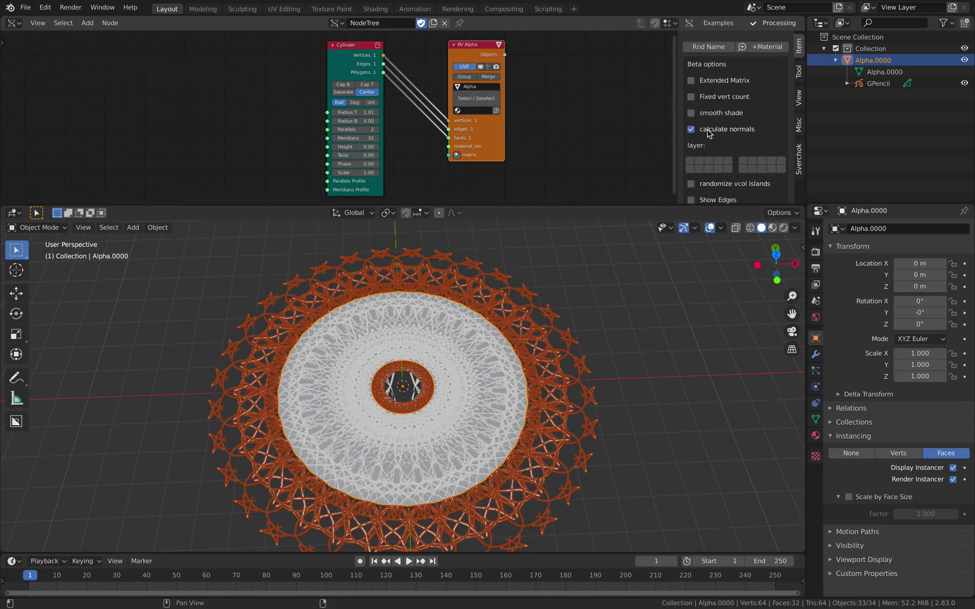
Deselect all objects in the viewport and save the file
middle_click_drag(553, 323, 554, 332)
left_click(622, 302)
key("ctrl+s")
middle_click_drag(590, 302, 585, 333)
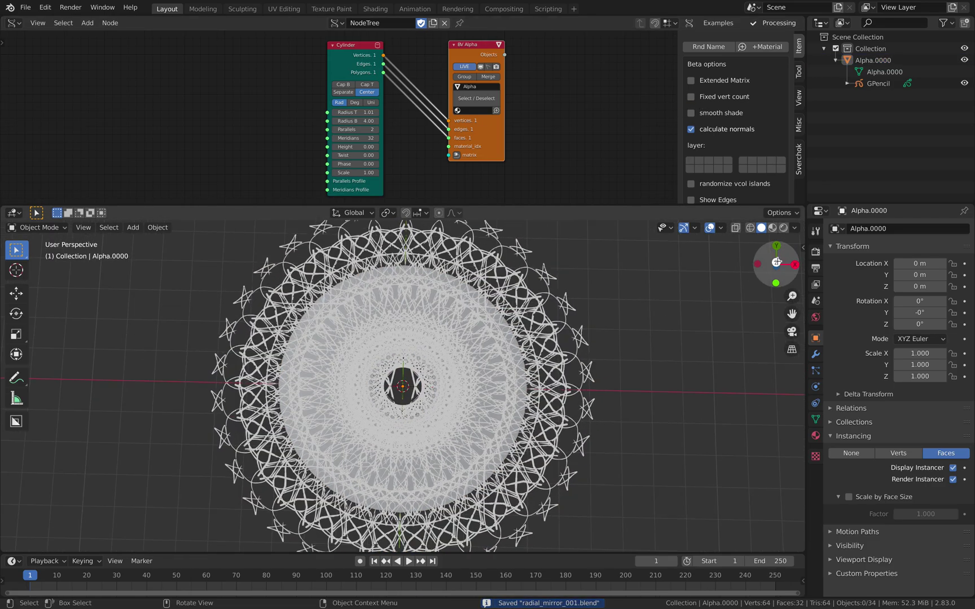
Set the cylinder's meridians to 13 and enlarge its radii to about 3.29 top and 6.10 bottom in top view
left_click(777, 264)
middle_click_drag(528, 292, 514, 299, "shift")
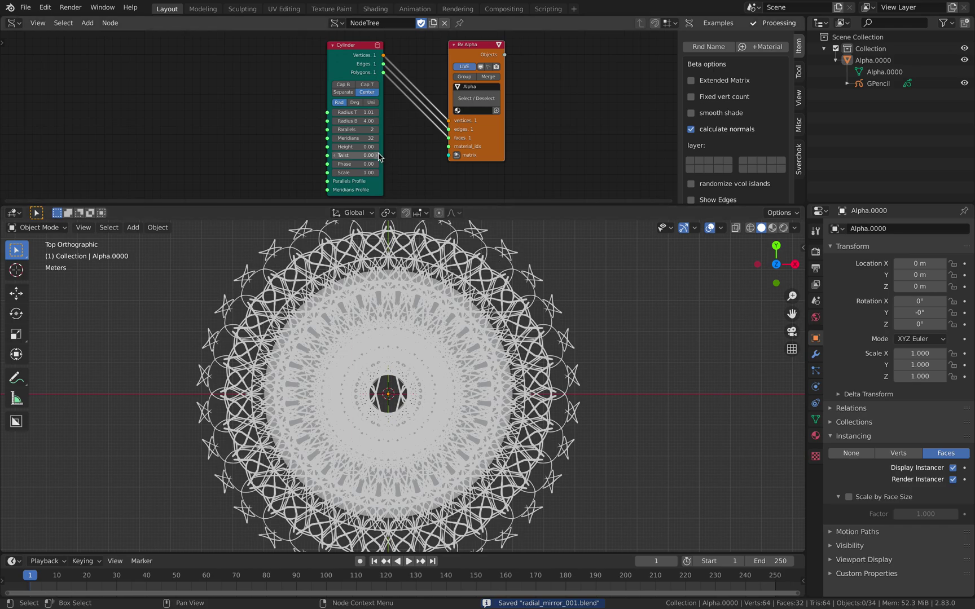
mouse_move(356, 138)
left_mouse_down()
mouse_move(388, 140)
mouse_move(343, 138)
left_mouse_up()
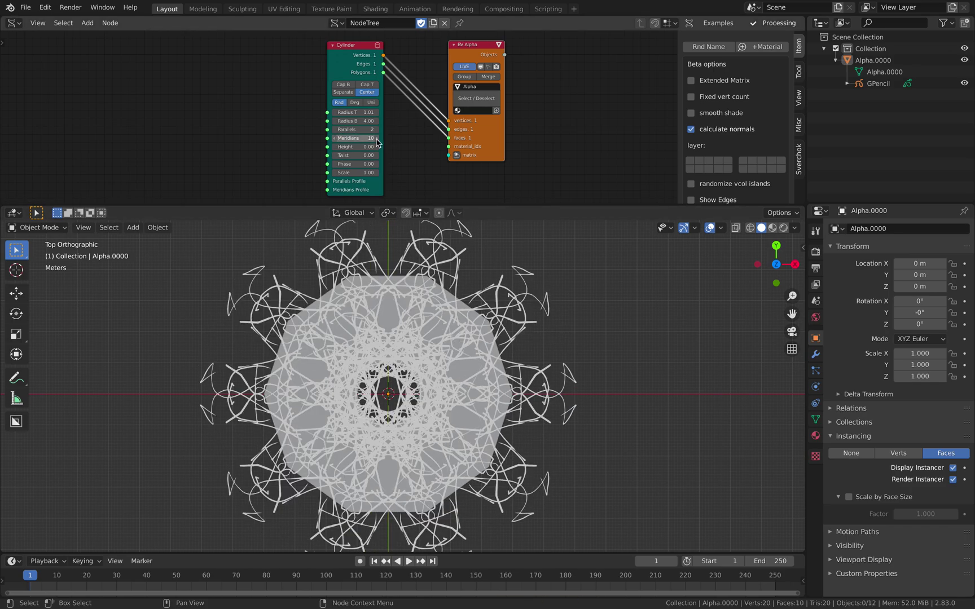
left_click(377, 138)
left_click_drag(355, 120, 395, 112)
key("a")
scroll(494, 395, "down", 2)
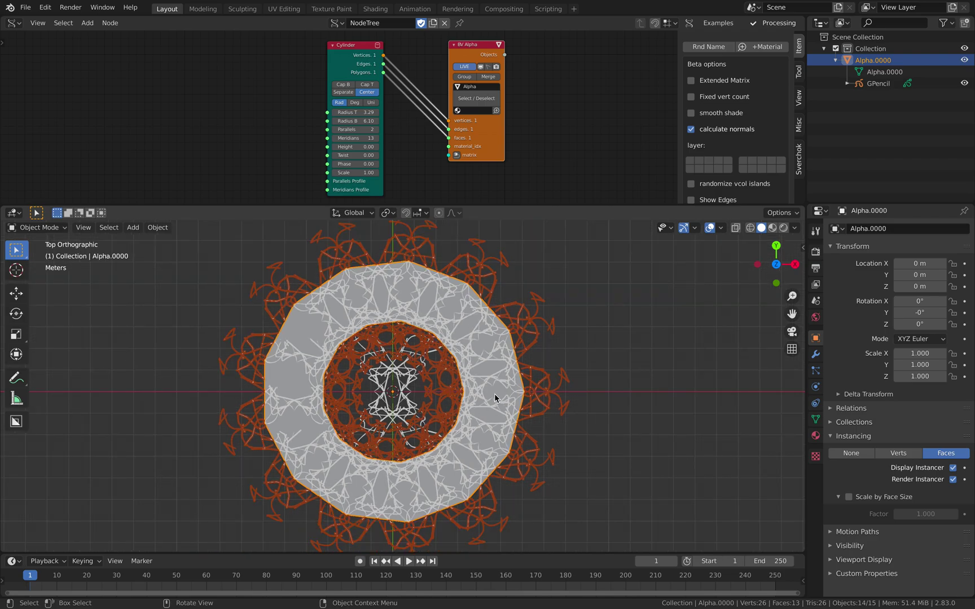
Enable Scale by Face Size for the ring's face instances
left_click(848, 497)
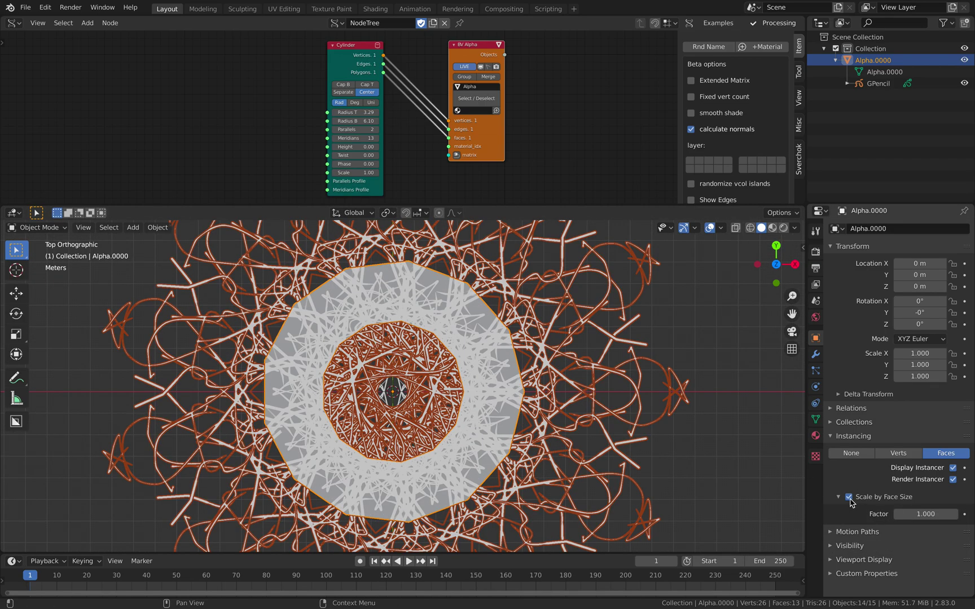
left_click(849, 499)
left_click(849, 499)
scroll(590, 438, "down", 2)
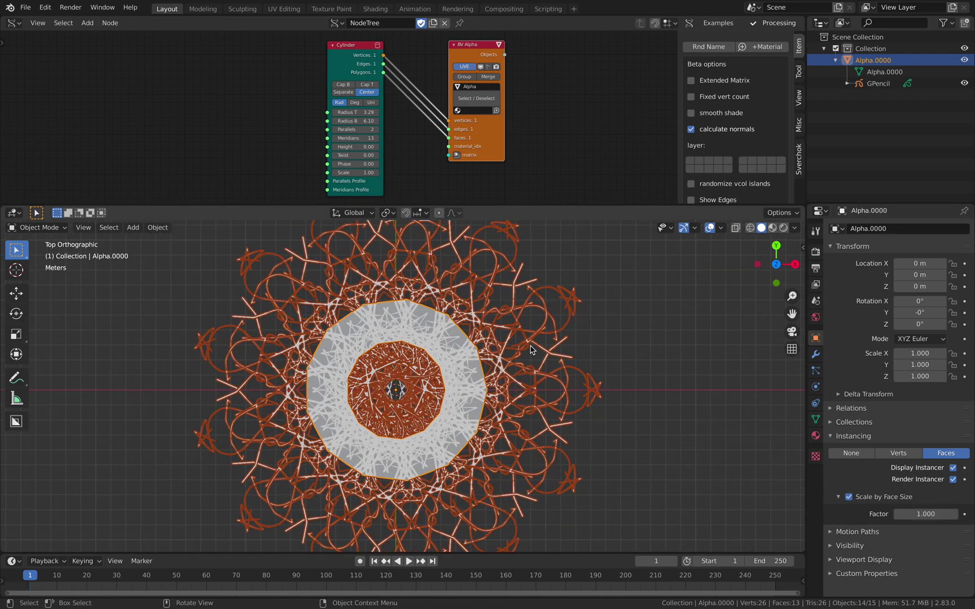
Narrow the ring to a thin band with a top radius of about 3.73 and a bottom radius of about 3.76
left_click_drag(678, 148, 695, 148)
middle_click_drag(489, 132, 479, 116)
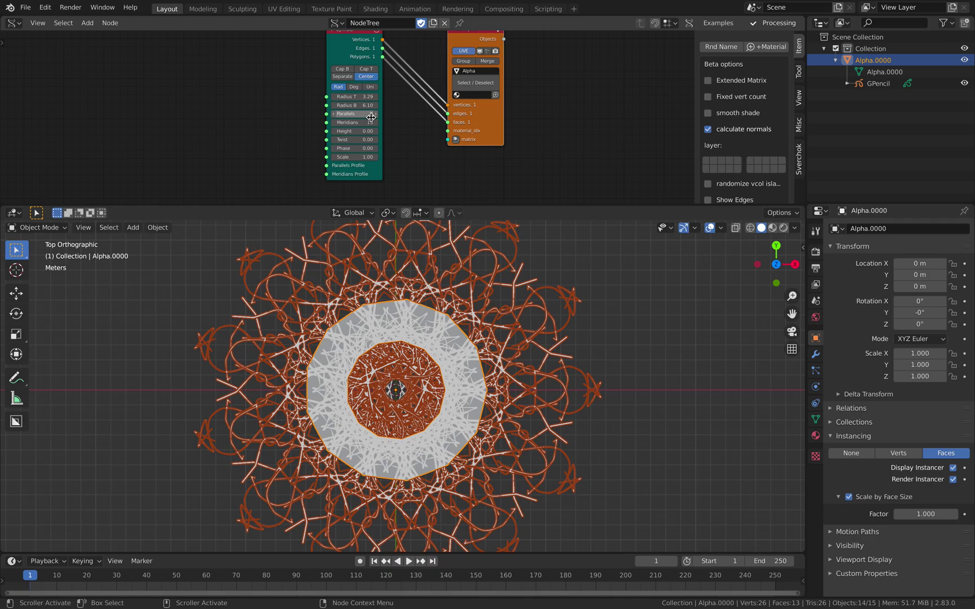
middle_click_drag(290, 130, 285, 129)
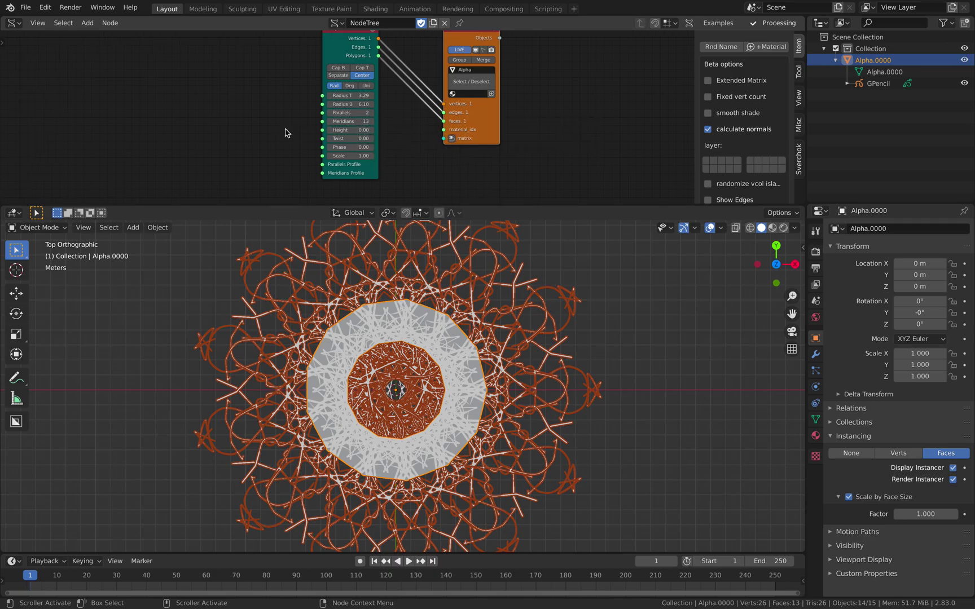
left_click_drag(355, 98, 389, 106)
mouse_move(486, 104)
left_mouse_down()
mouse_move(305, 104)
mouse_move(358, 104)
mouse_move(354, 95)
left_mouse_up()
scroll(446, 343, "up", 6)
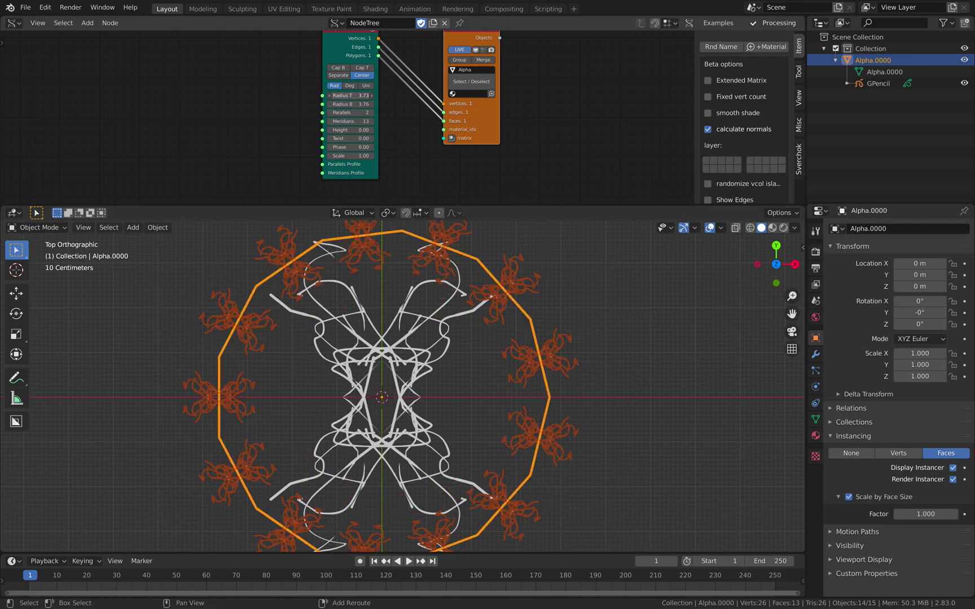
Select the grease pencil drawing in the centre of the ring and save the file
left_click(449, 341)
scroll(450, 342, "down", 3)
scroll(450, 344, "up", 2)
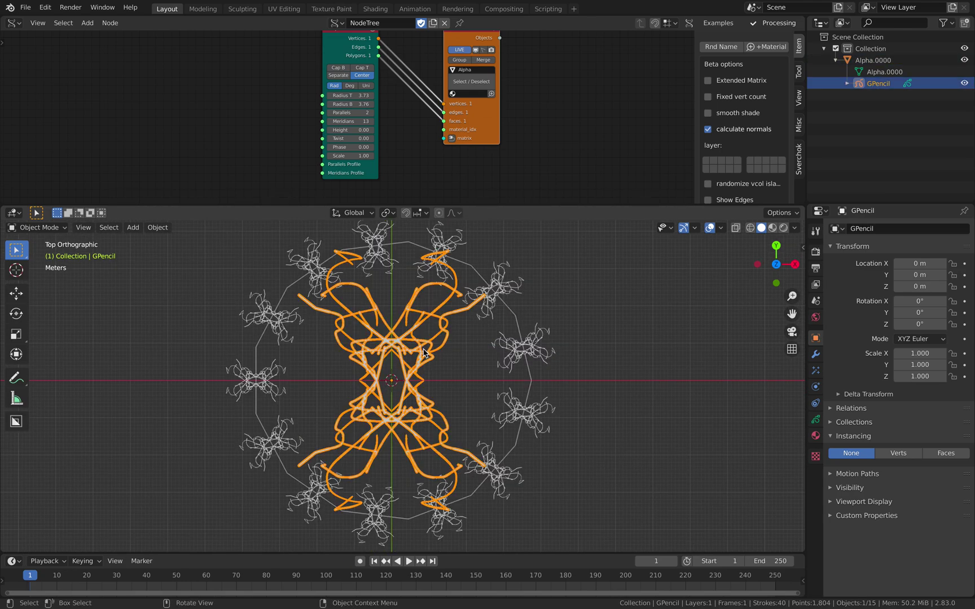
key("ctrl+s")
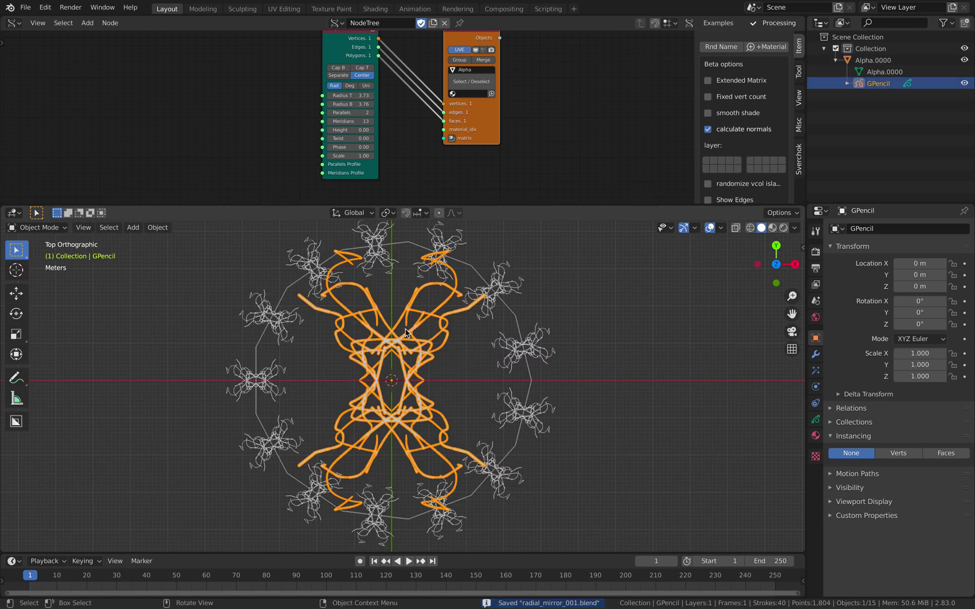
Switch to Draw mode and add freehand strokes around the mirrored drawing, filling the space inside the ring
left_click(36, 227)
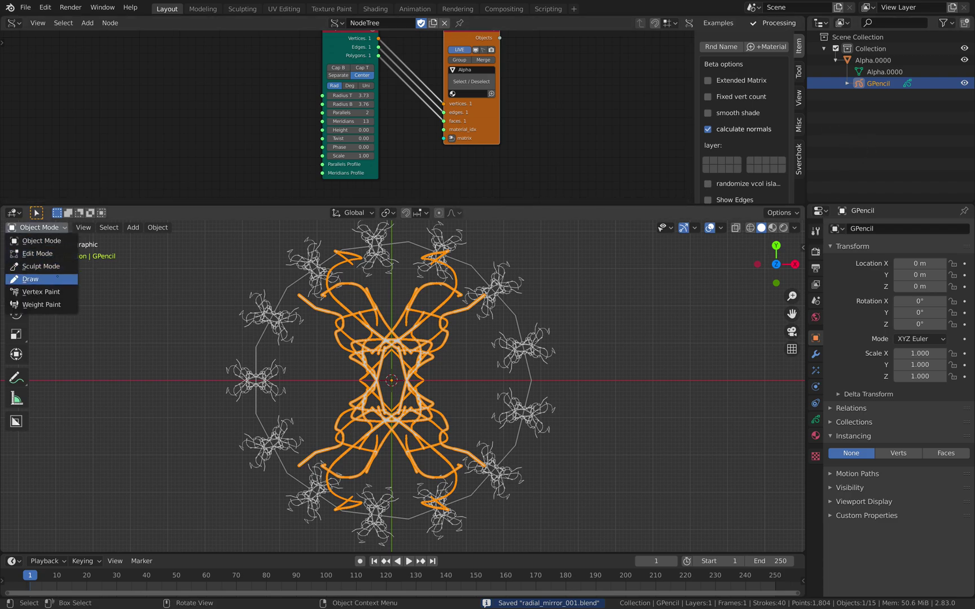
left_click(31, 279)
left_click_drag(453, 353, 463, 346)
mouse_move(431, 371)
left_mouse_down()
mouse_move(470, 367)
mouse_move(478, 354)
mouse_move(472, 382)
mouse_move(505, 377)
mouse_move(519, 393)
mouse_move(475, 387)
left_mouse_up()
left_click_drag(502, 364, 487, 368)
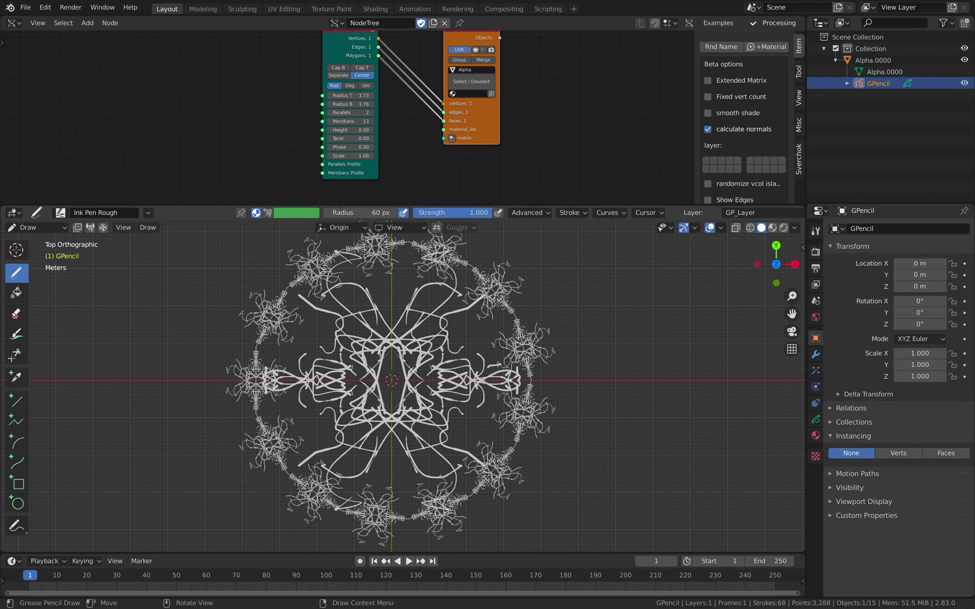
left_click_drag(460, 327, 465, 308)
mouse_move(468, 347)
left_mouse_down()
mouse_move(466, 306)
mouse_move(422, 324)
left_mouse_up()
left_click_drag(474, 295, 391, 310)
left_click_drag(394, 310, 391, 330)
left_click_drag(400, 292, 400, 304)
mouse_move(421, 292)
left_mouse_down()
mouse_move(452, 326)
mouse_move(473, 306)
left_mouse_up()
left_click_drag(493, 335, 480, 365)
left_click_drag(474, 362, 456, 368)
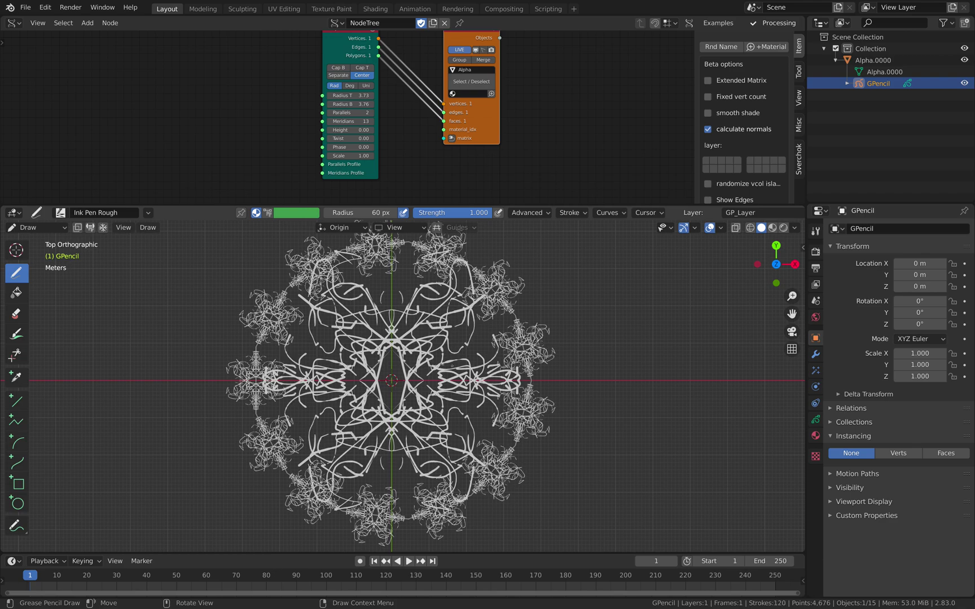
left_click_drag(399, 377, 411, 355)
mouse_move(421, 439)
left_mouse_down()
mouse_move(429, 430)
mouse_move(474, 443)
left_mouse_up()
mouse_move(471, 453)
left_mouse_down()
mouse_move(490, 429)
mouse_move(527, 456)
left_mouse_up()
left_click_drag(491, 432, 522, 451)
mouse_move(441, 410)
left_mouse_down()
mouse_move(431, 376)
mouse_move(418, 390)
left_mouse_up()
mouse_move(419, 390)
left_mouse_down()
mouse_move(436, 383)
mouse_move(478, 440)
left_mouse_up()
mouse_move(444, 430)
left_mouse_down()
mouse_move(395, 460)
mouse_move(424, 476)
left_mouse_up()
left_click_drag(425, 483, 420, 460)
left_click_drag(473, 455, 490, 433)
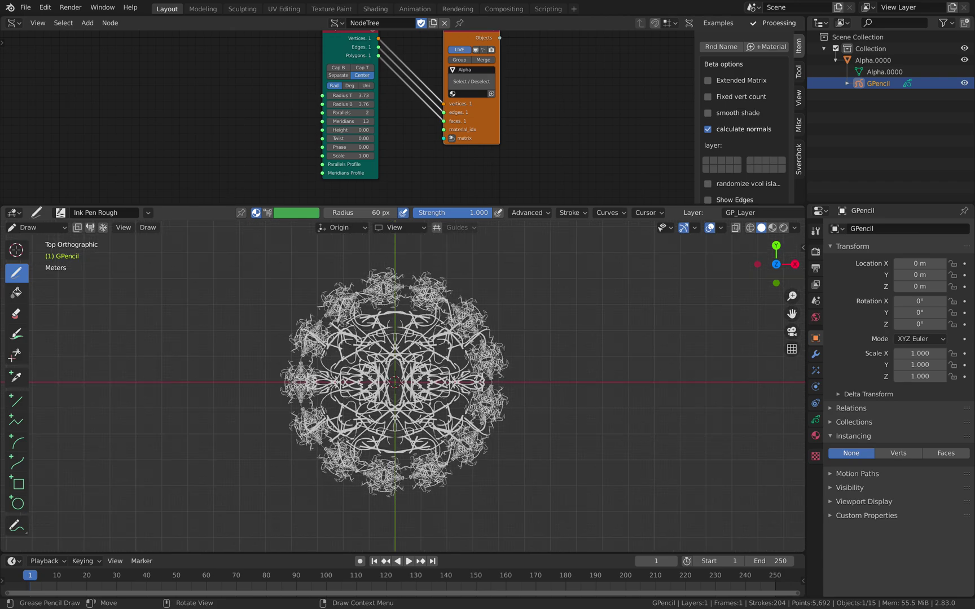
Adjust the cylinder's top radius to about 3.51 and its bottom radius to about 3.57
scroll(277, 112, "up", 2)
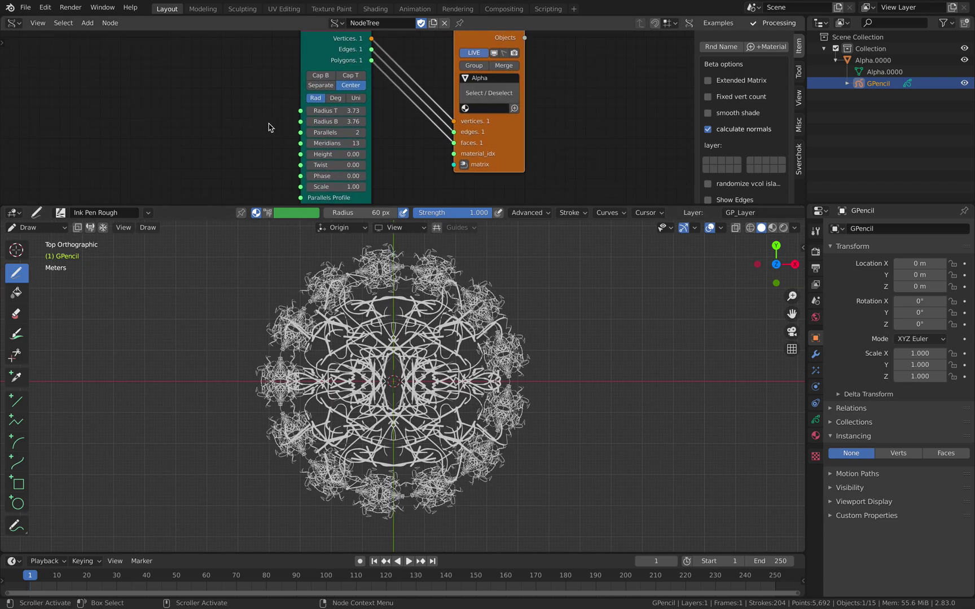
middle_click_drag(323, 76, 298, 87)
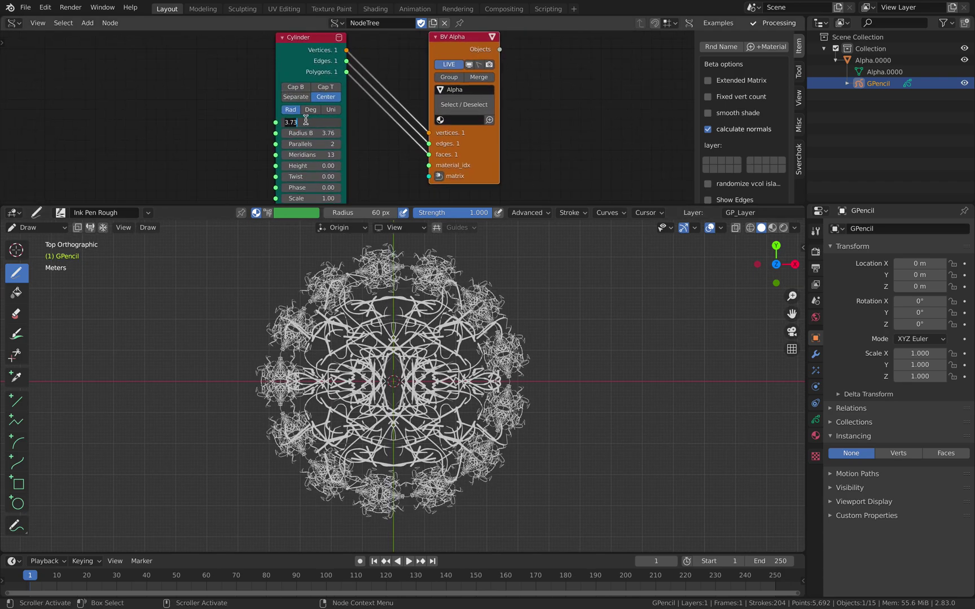
left_click(239, 118)
middle_click_drag(263, 133, 265, 125)
mouse_move(307, 115)
left_mouse_down()
mouse_move(282, 116)
mouse_move(334, 125)
mouse_move(311, 125)
left_mouse_up()
middle_click_drag(243, 139, 241, 130)
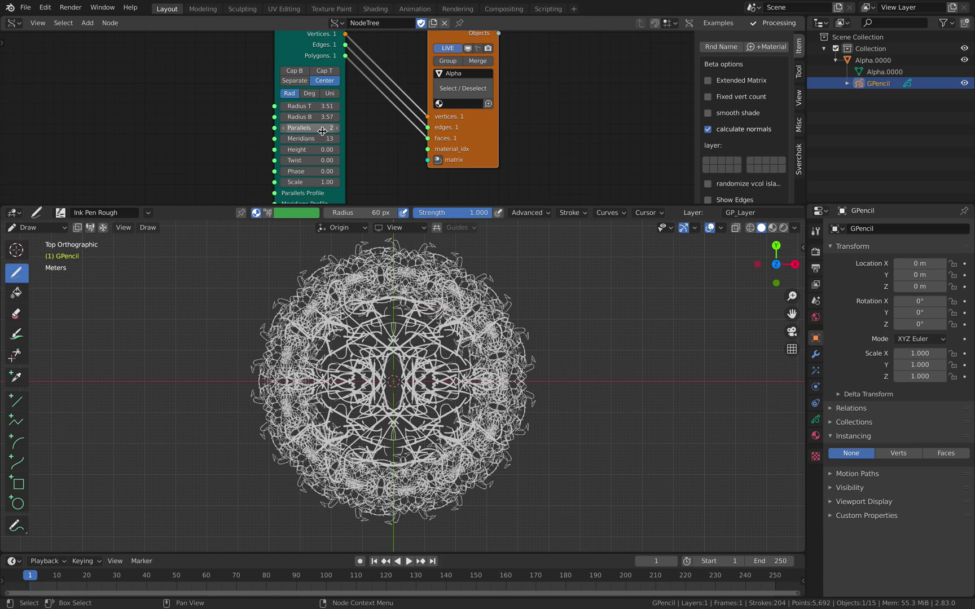
Set the cylinder's parallels to 4 and spread its radii to about 3.15 top and 3.81 bottom
left_click(337, 128)
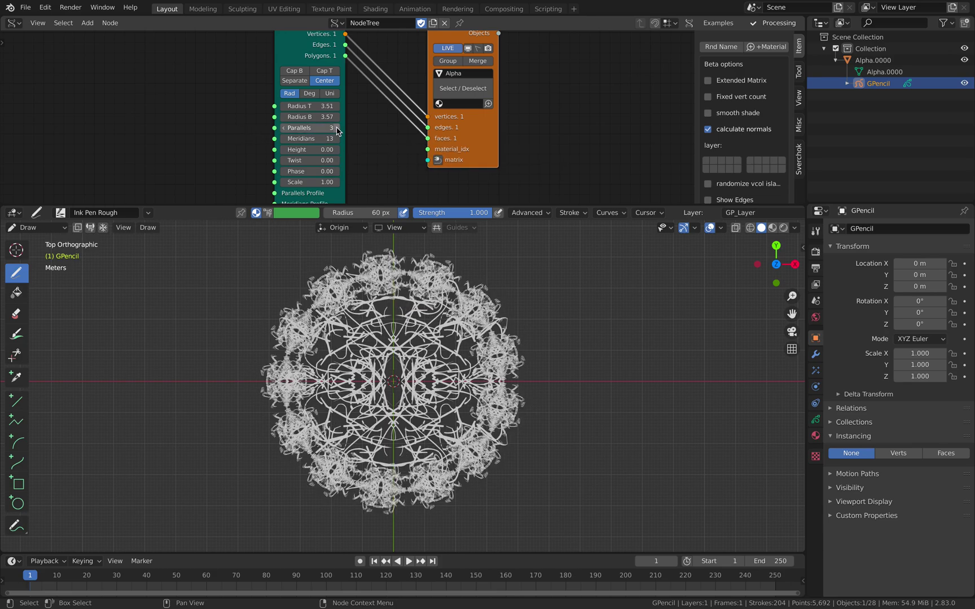
left_click(337, 128)
mouse_move(322, 107)
left_mouse_down()
mouse_move(307, 108)
mouse_move(349, 117)
mouse_move(308, 117)
mouse_move(337, 107)
mouse_move(314, 106)
left_mouse_up()
Give the cylinder a height of about 1.08 so the instances spread in depth
middle_click_drag(361, 395, 361, 373)
scroll(395, 316, "down", 3)
middle_click_drag(395, 338, 418, 338)
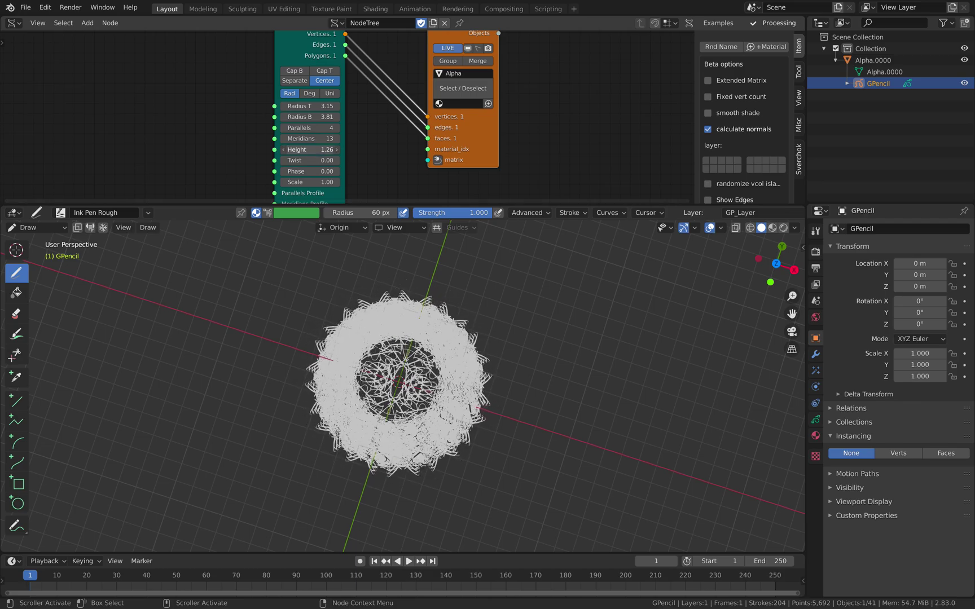
left_click_drag(316, 150, 309, 150)
Change the cylinder's radii to about 3.45 top and 6.75 bottom, and enlarge them to about 9.03 and 11.01 in top view
middle_click_drag(389, 366, 417, 299)
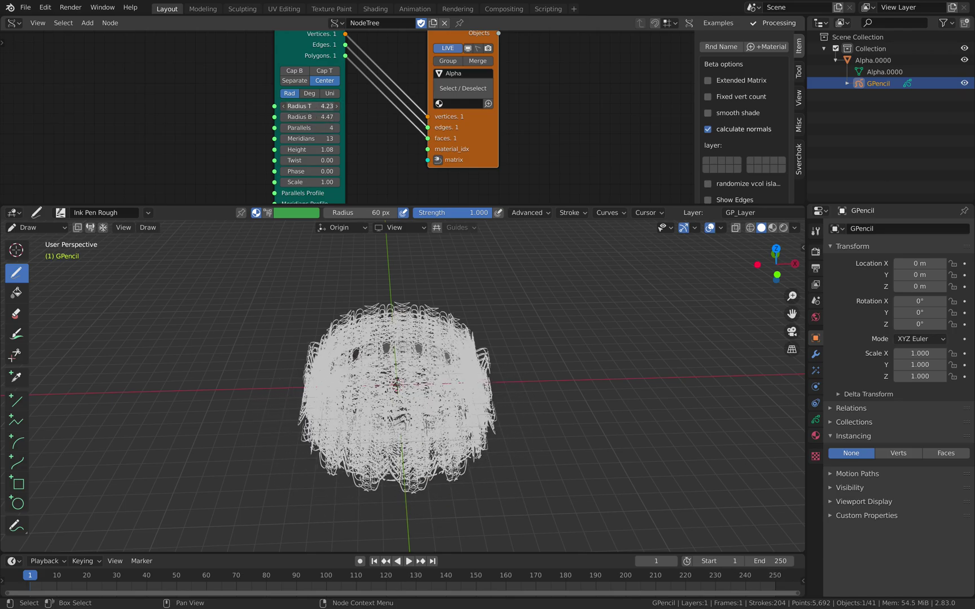
left_click_drag(316, 106, 380, 116)
left_click_drag(777, 261, 762, 293)
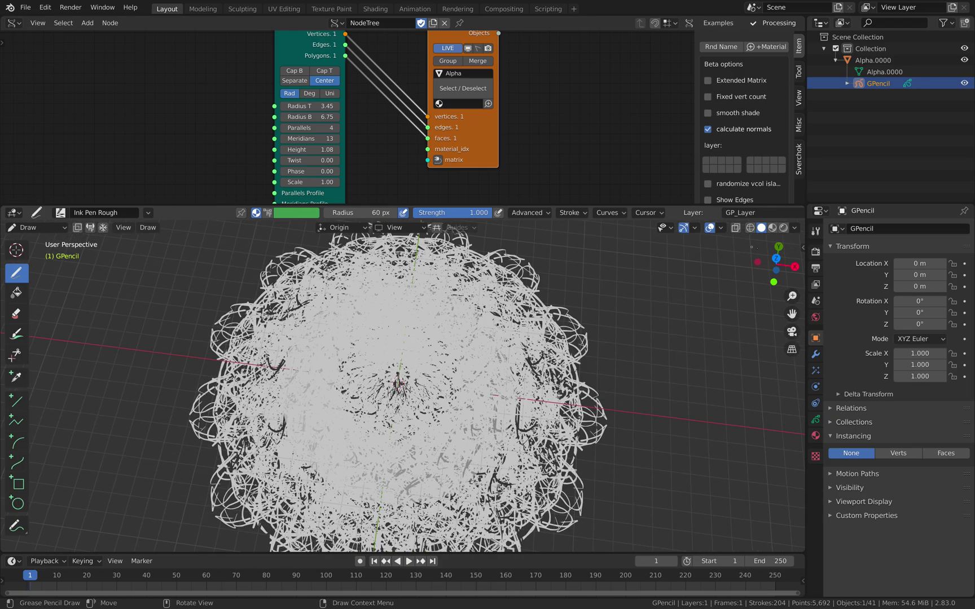
left_click(776, 258)
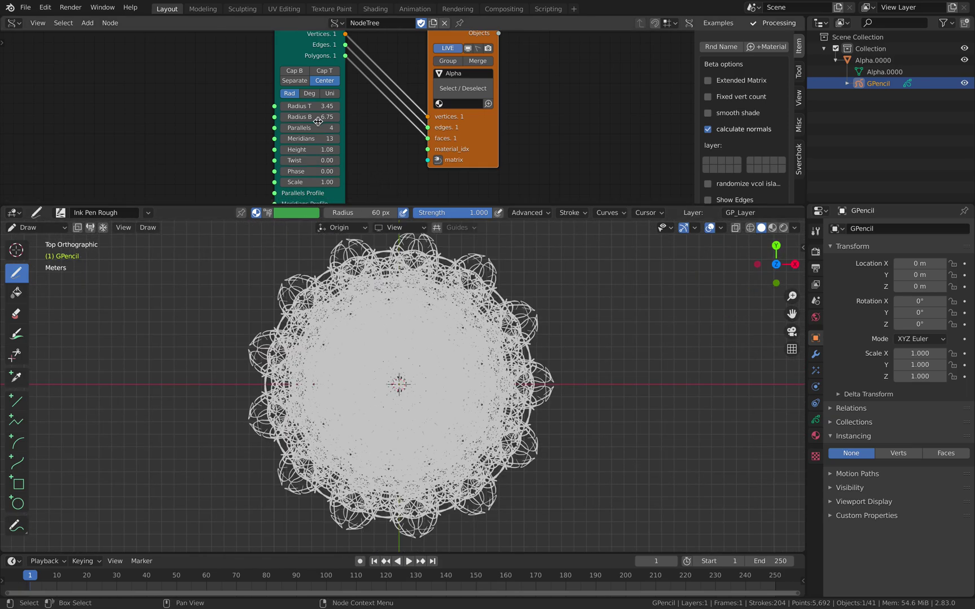
mouse_move(318, 116)
left_mouse_down()
mouse_move(361, 117)
mouse_move(302, 106)
mouse_move(417, 106)
left_mouse_up()
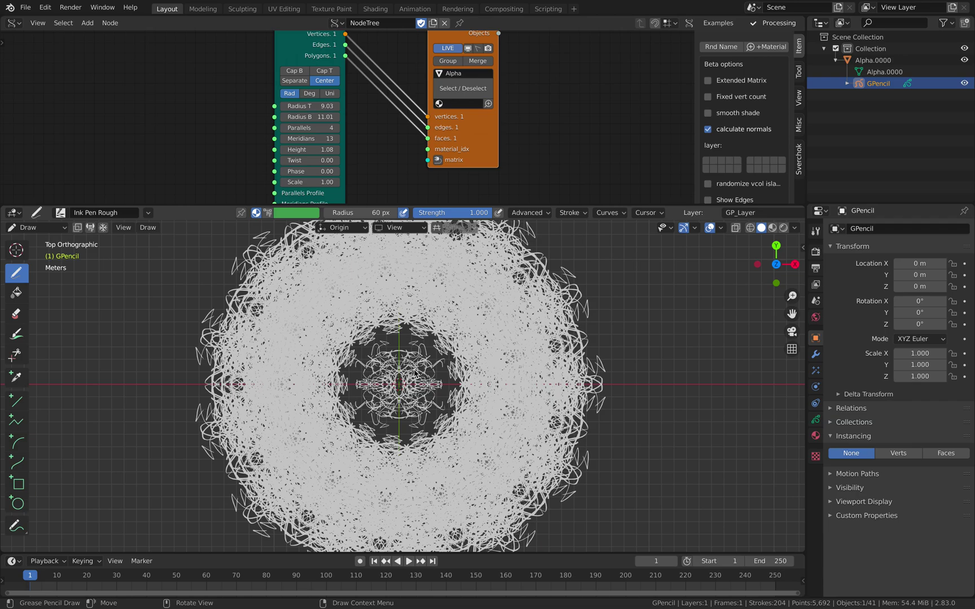
Switch the GPencil drawing from Draw mode to Object Mode and deselect it
scroll(408, 351, "up", 1)
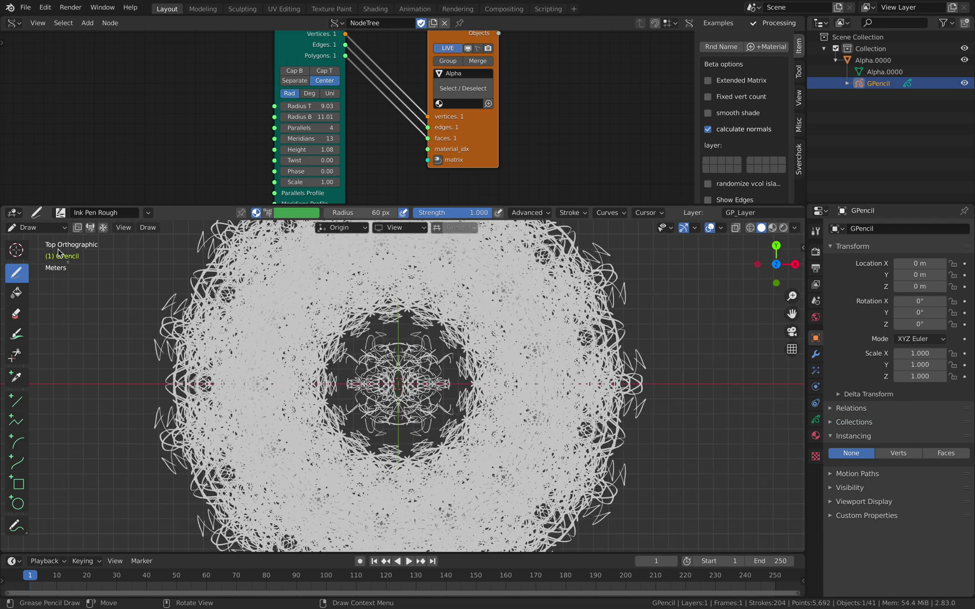
left_click(35, 228)
left_click(31, 240)
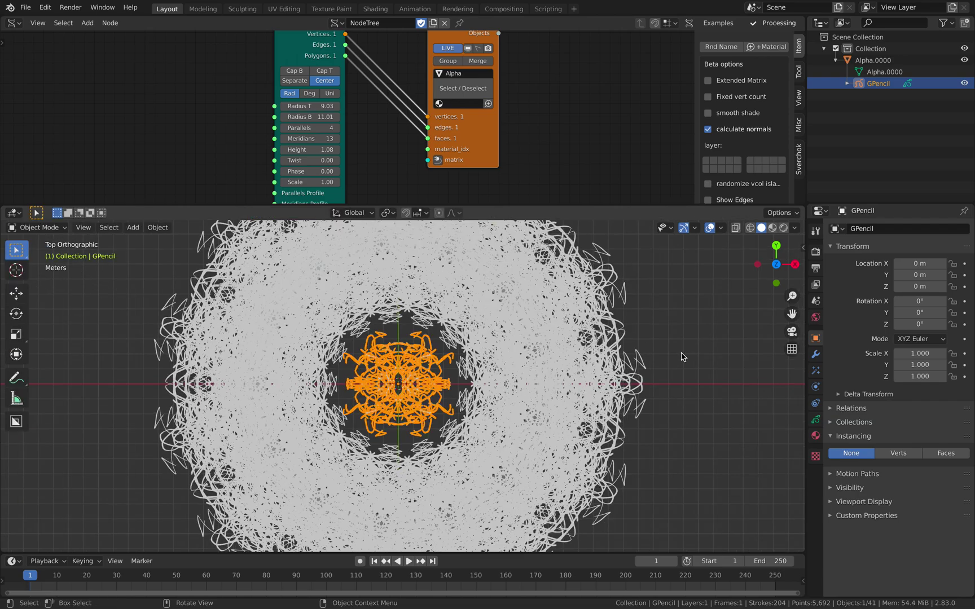
left_click(681, 357)
middle_click_drag(682, 356, 496, 350)
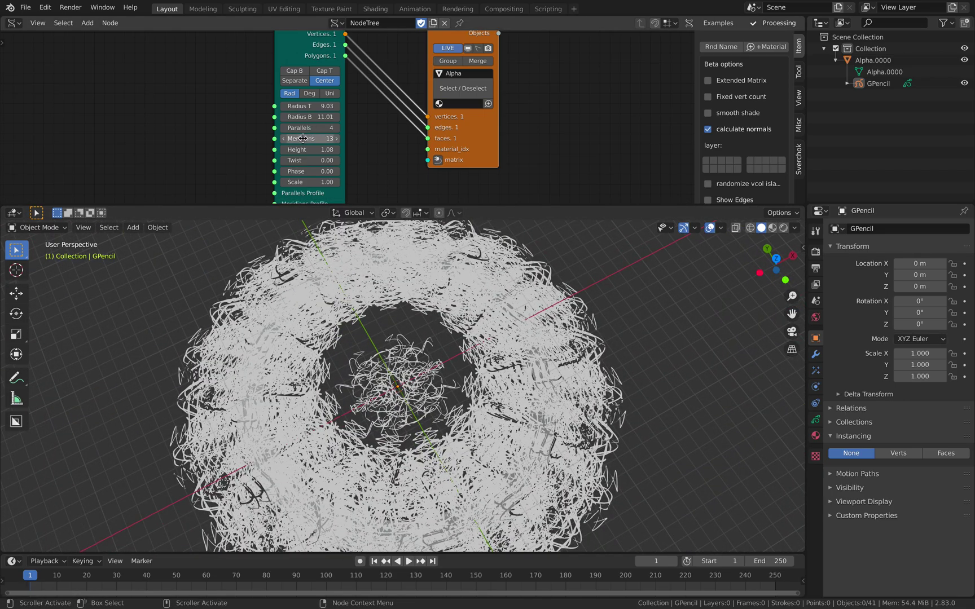
Set the cylinder's meridians to 5 for a five-sided arrangement of instances
left_click_drag(295, 140, 254, 140)
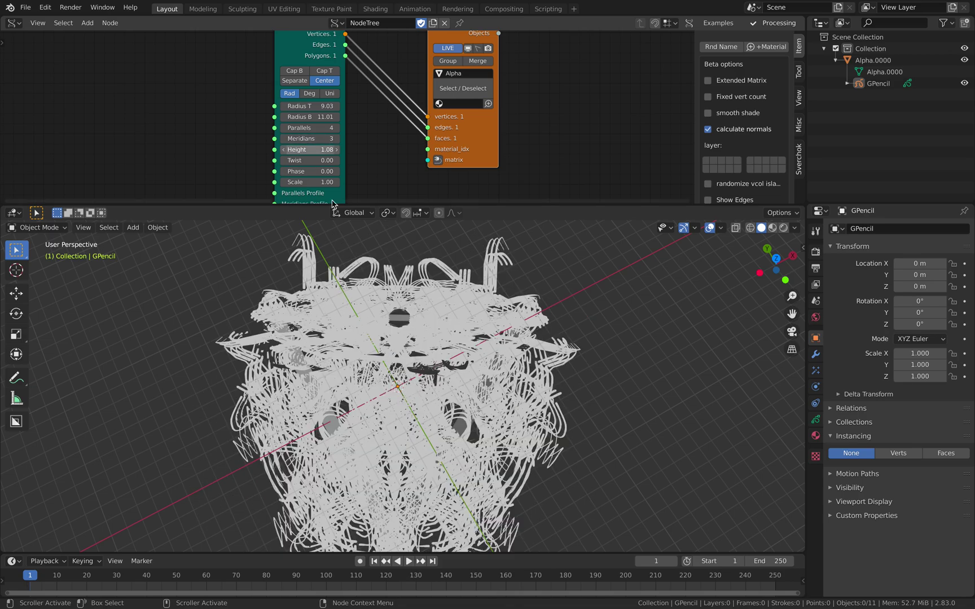
left_click(337, 139)
left_click(336, 139)
mouse_move(491, 365)
middle_mouse_down()
mouse_move(479, 388)
mouse_move(473, 369)
middle_mouse_up()
scroll(476, 379, "down", 3)
Set the cylinder's height to 0 and save the file radial_mirror_001.blend
left_click(311, 150)
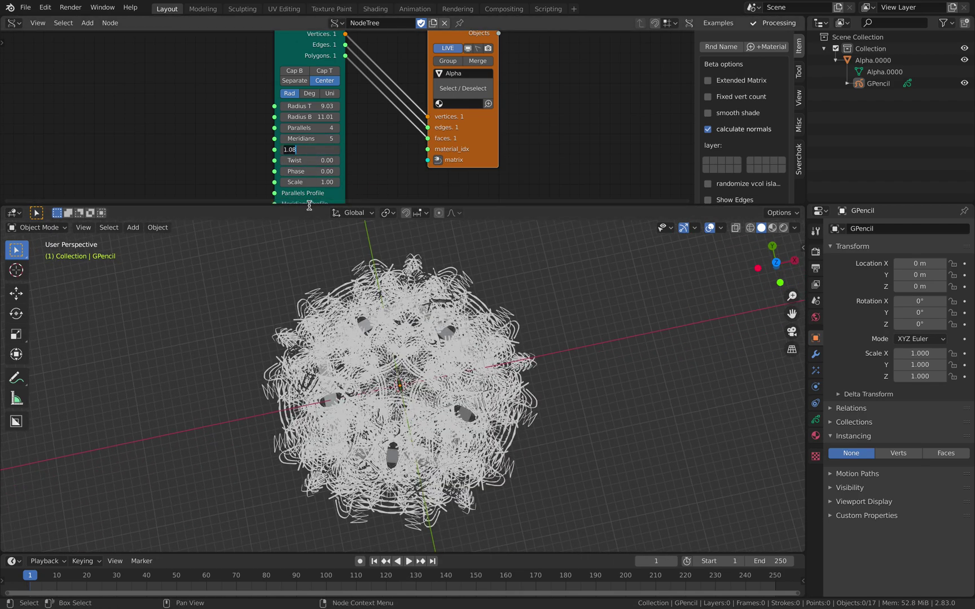
type("0")
key("Return")
middle_click_drag(462, 358, 437, 358)
left_click(505, 321)
left_click(574, 308)
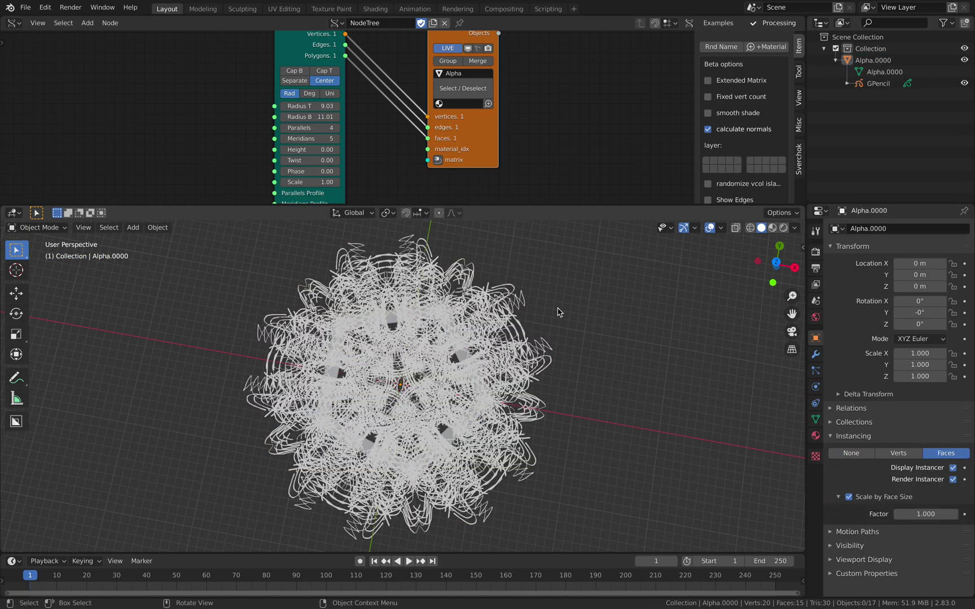
key("ctrl+s")
Select the Alpha.0000 ring mesh and apply Make Instances Real to its Grease Pencil instances
left_click(521, 313)
mouse_move(521, 314)
middle_mouse_down()
mouse_move(541, 314)
mouse_move(535, 321)
middle_mouse_up()
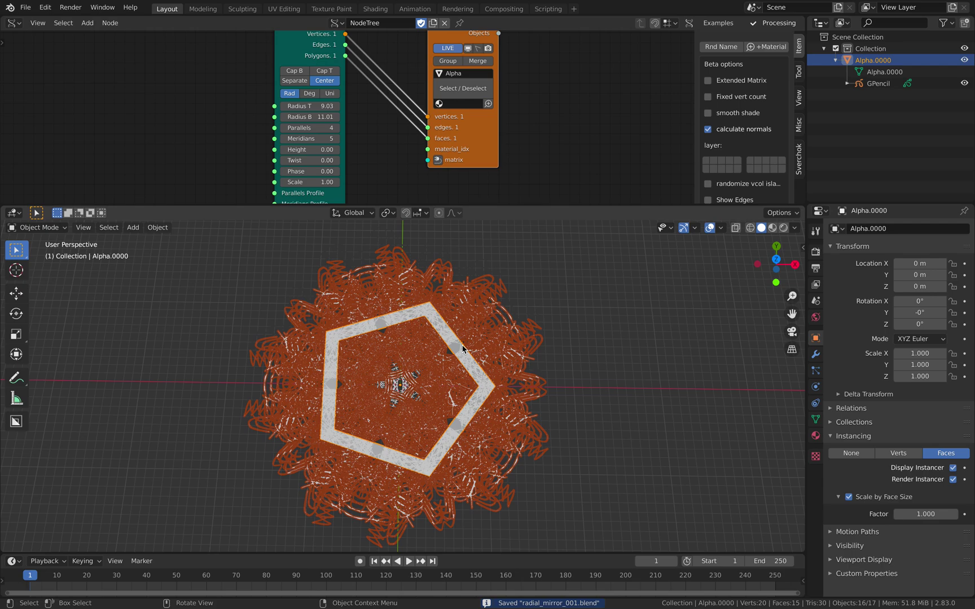
middle_click_drag(457, 344, 440, 337)
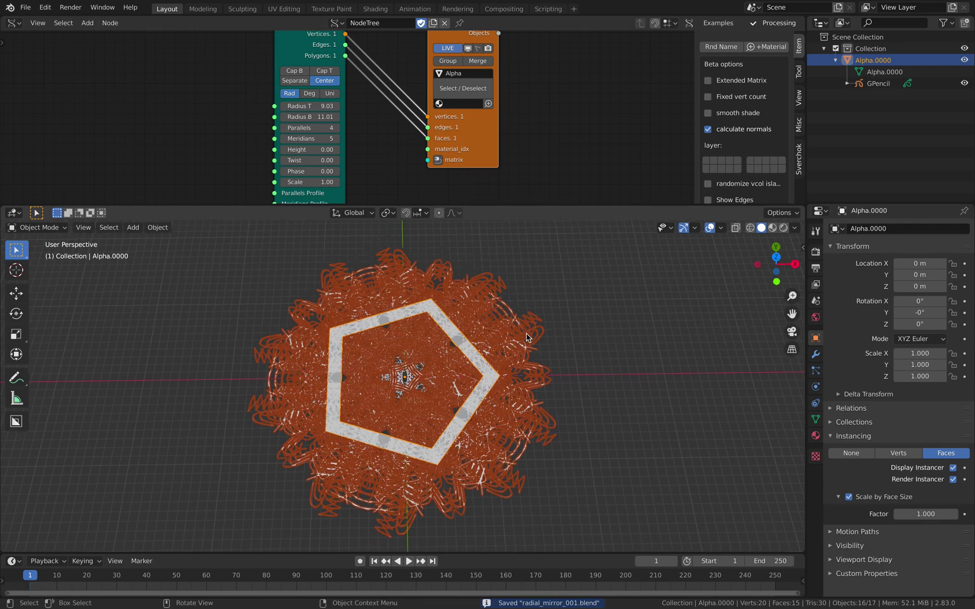
key("F3")
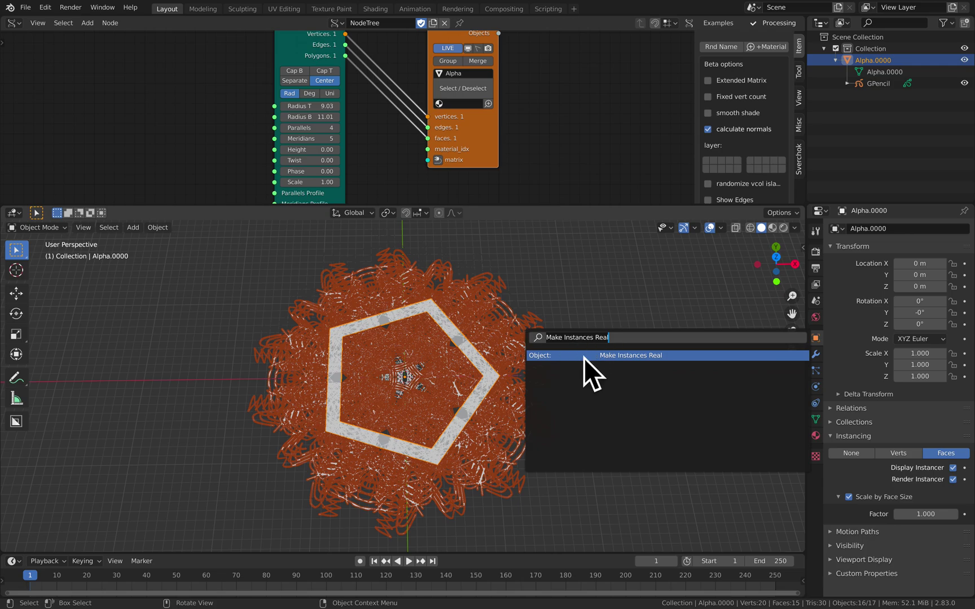
left_click(635, 355)
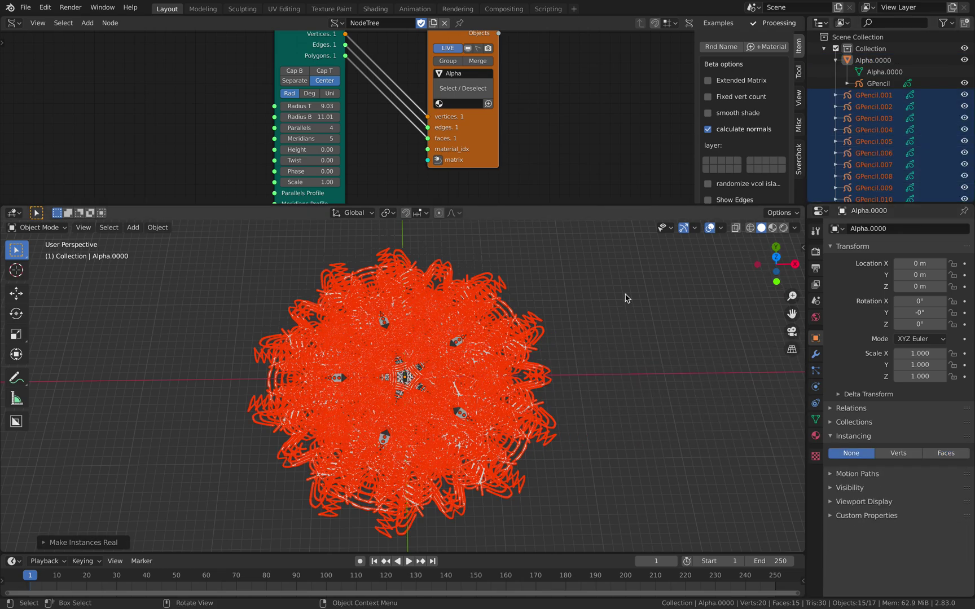
Move the realized Grease Pencil copies in the negative X direction clear of the pentagon ring, and view the scene from the top
key("g")
key("x")
left_click(321, 339)
middle_click_drag(484, 336, 637, 322, "shift")
middle_click_drag(414, 329, 419, 356)
left_click(504, 315)
left_click(776, 264)
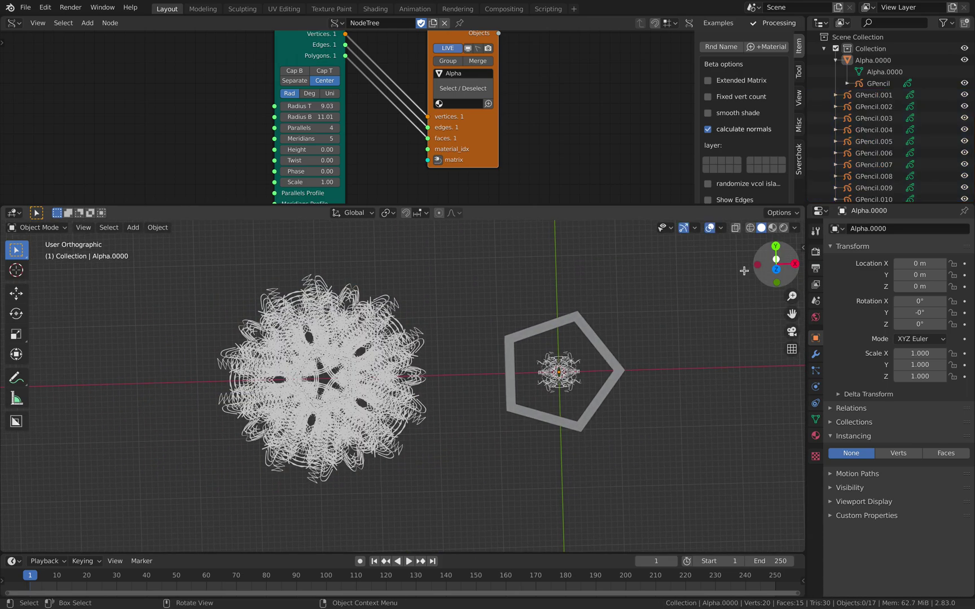
left_click(776, 264)
Select all realized Grease Pencil copies and duplicate them along X to the other side of the ring
left_click(395, 337)
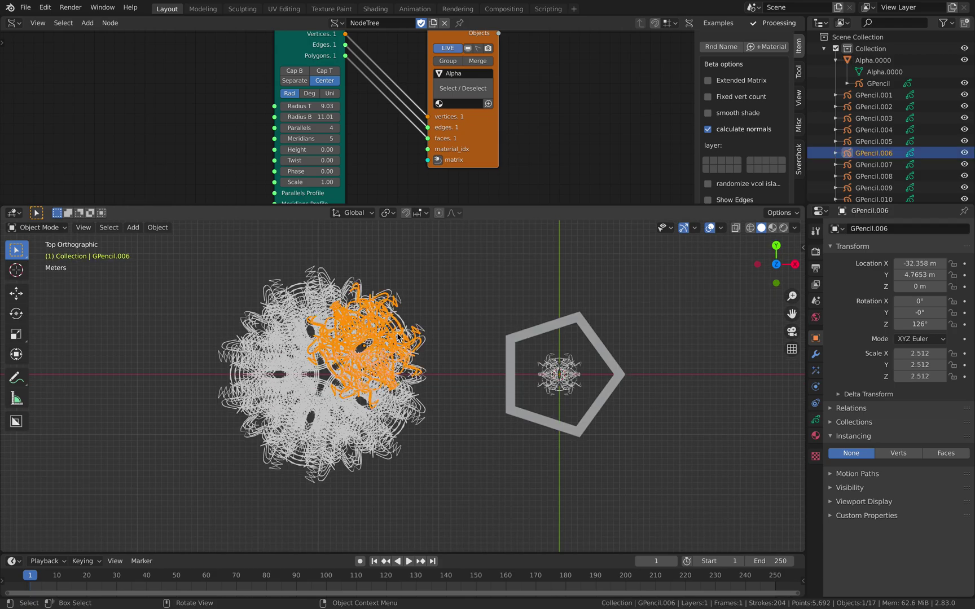
scroll(418, 325, "up", 2)
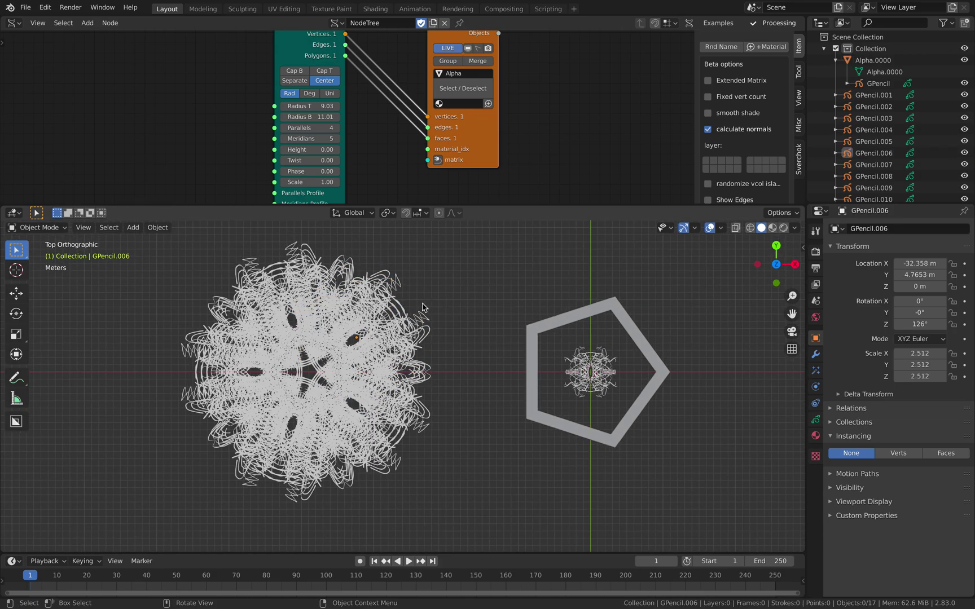
left_click(392, 318)
left_click(420, 296)
key("a")
key("a")
left_click_drag(152, 263, 408, 516)
scroll(401, 437, "down", 2)
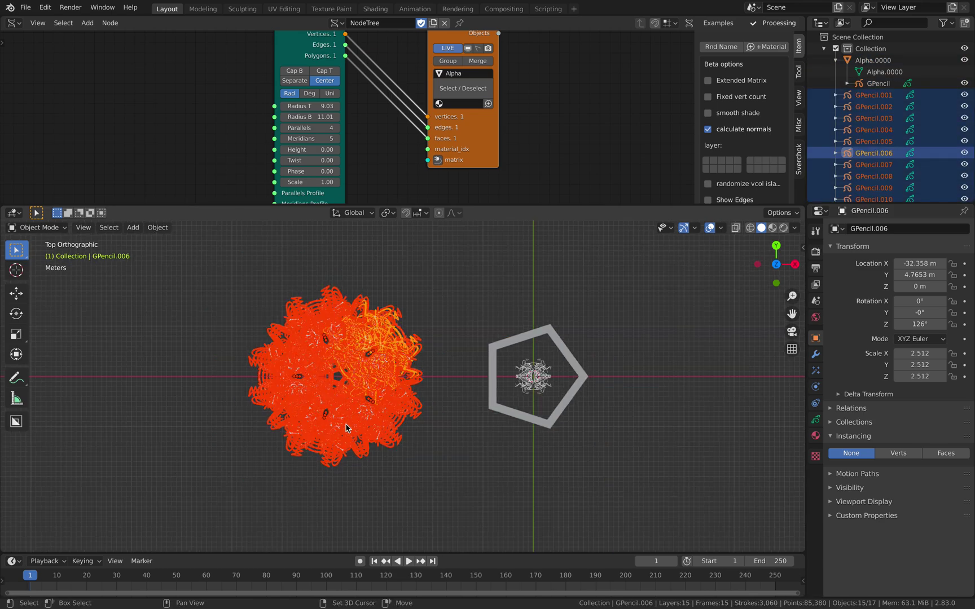
middle_click_drag(399, 423, 281, 425, "shift")
key("shift+d")
key("x")
left_click(615, 407)
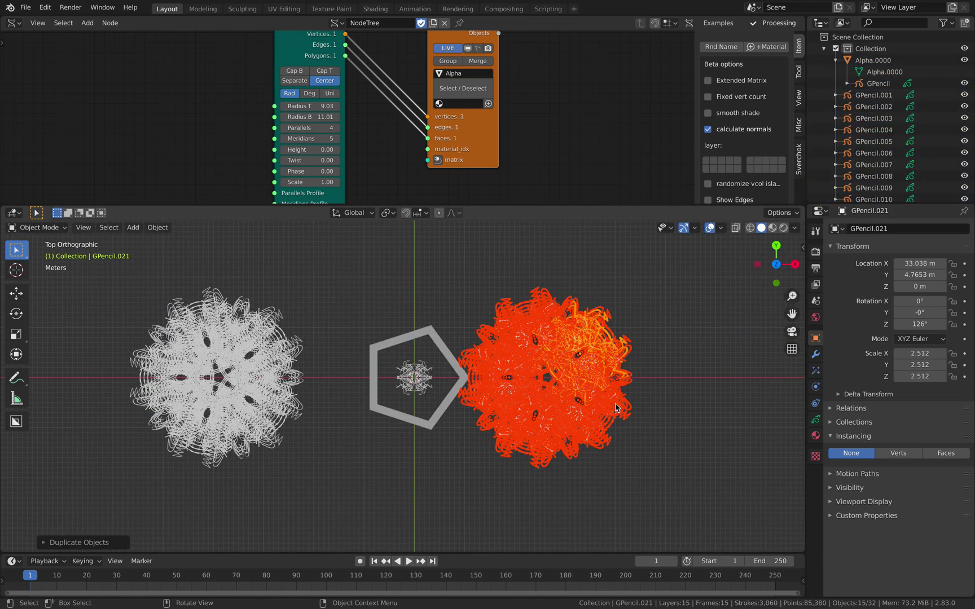
Try to convert the duplicated Grease Pencil objects with Convert to Curve from Mesh/Text
key("F3")
type("conve")
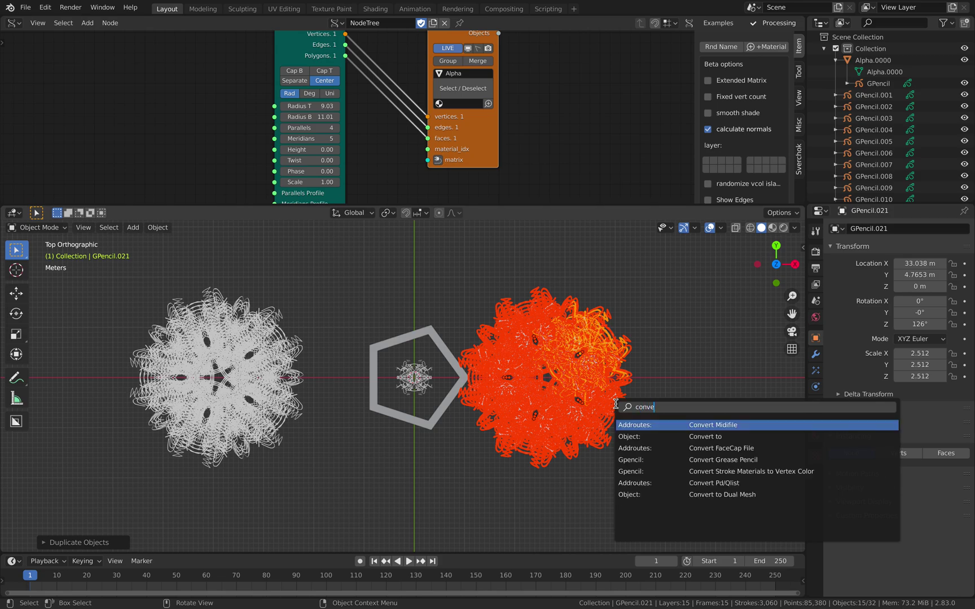
key("Down")
key("Return")
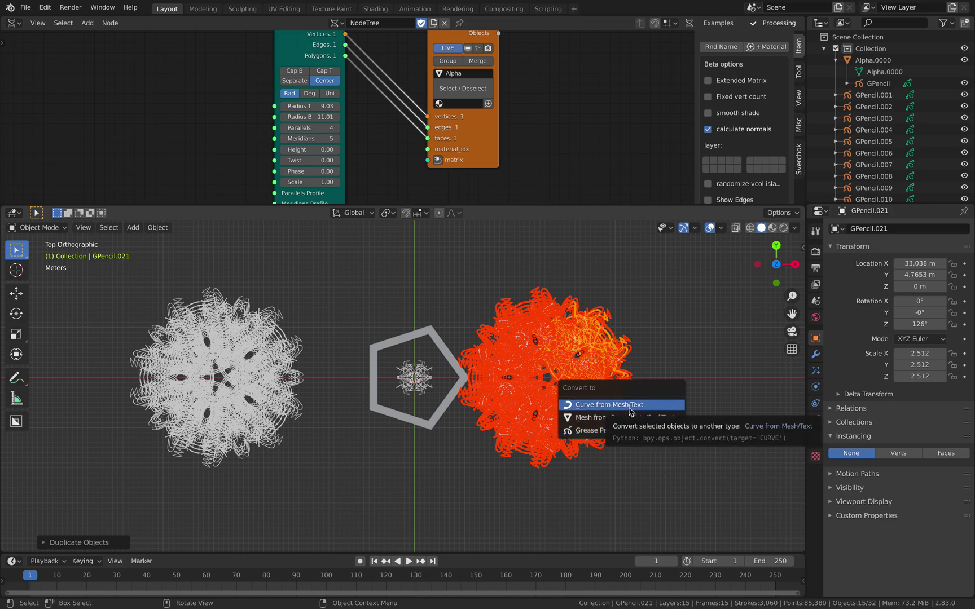
left_click(630, 411)
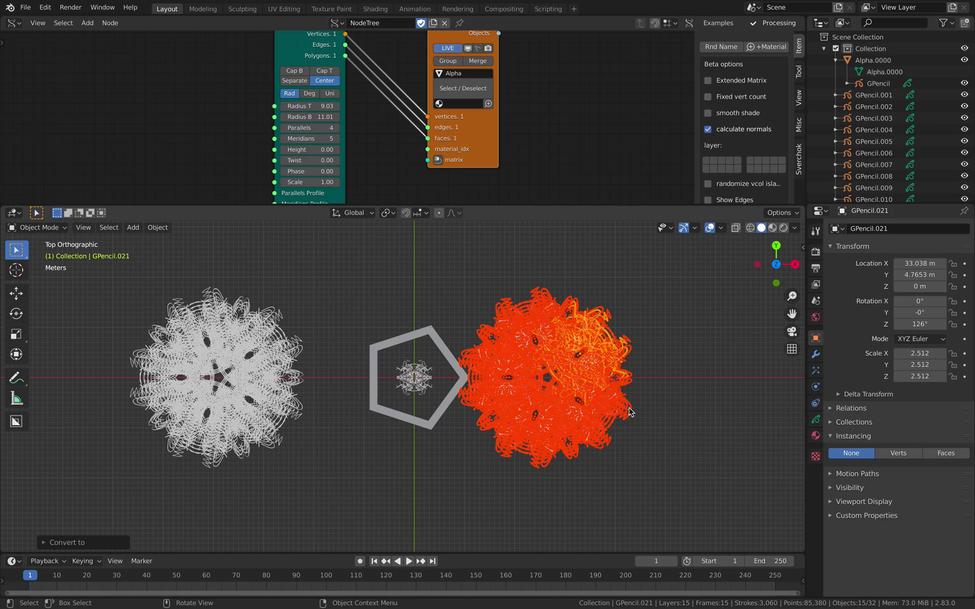
Try to join the duplicated Grease Pencil objects and to apply All Transforms to them
left_click(619, 368)
key("ctrl+j")
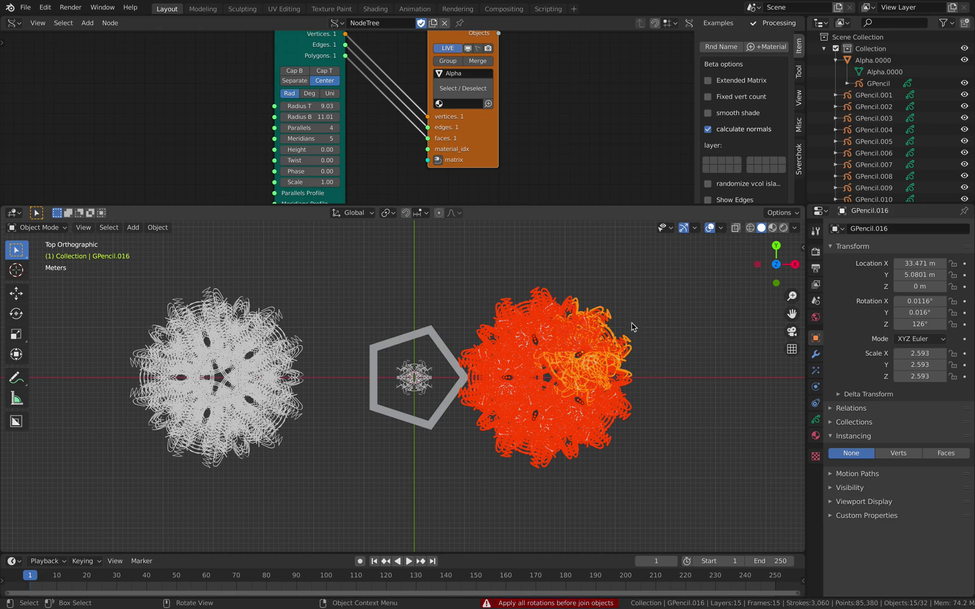
key("F3")
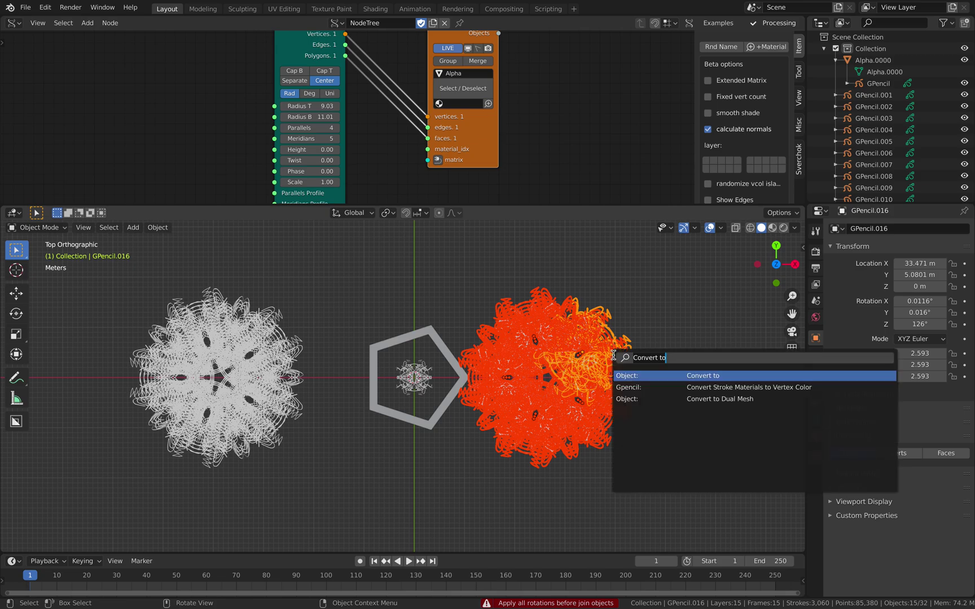
type("apply")
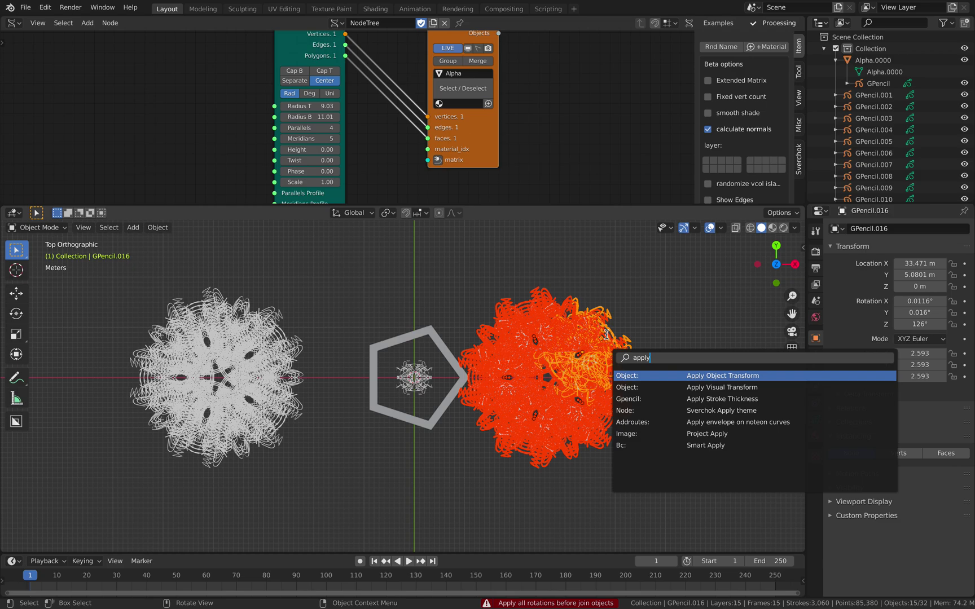
key("Return")
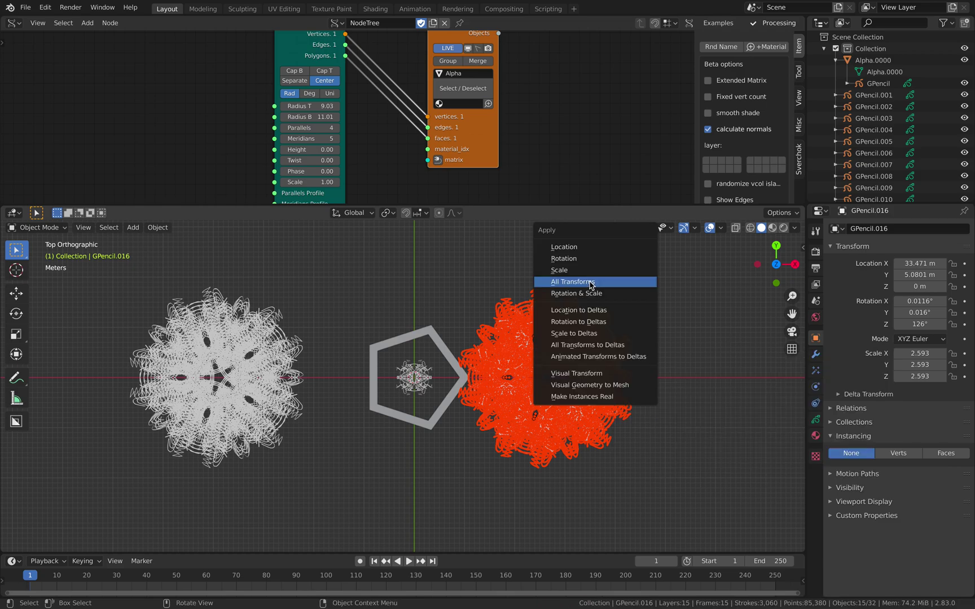
left_click(593, 283)
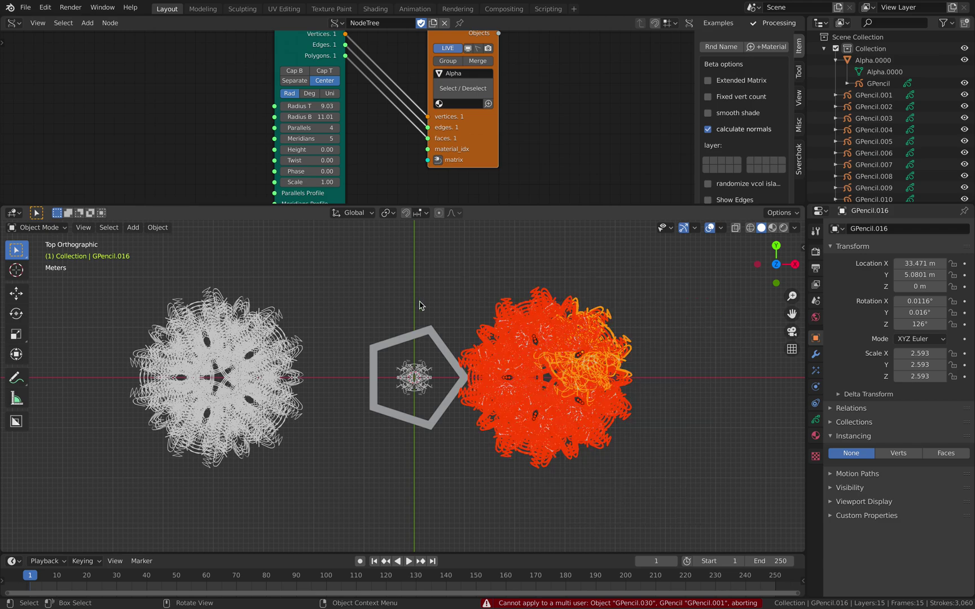
Move the duplicated pattern about 5 m further along X away from the ring and deselect it
key("g")
key("x")
left_click(539, 332)
left_click(550, 287)
scroll(573, 312, "up", 1)
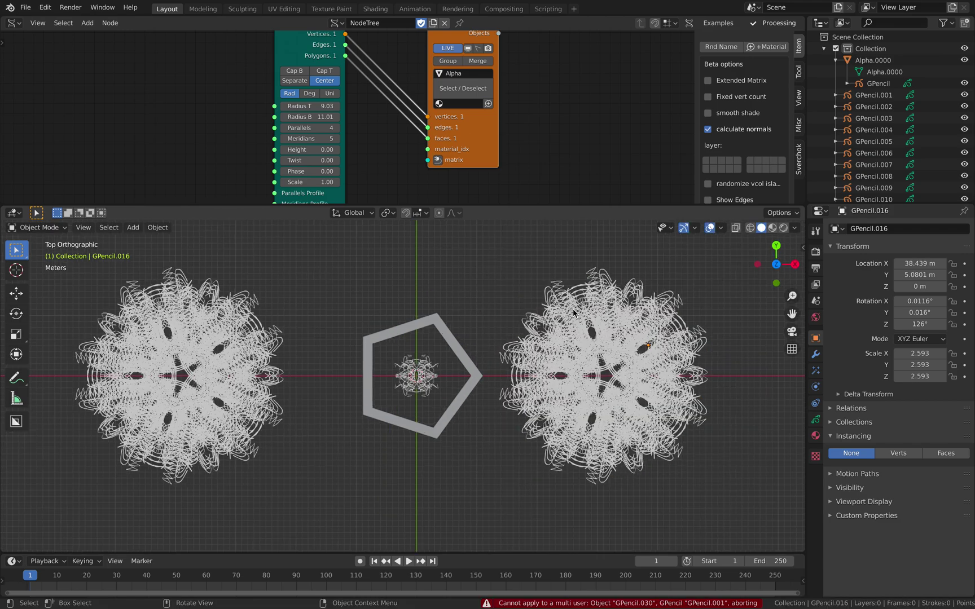
Make the Grease Pencil data of GPencil.017 and GPencil.021 in the duplicated pattern single-user
scroll(625, 316, "up", 3)
left_click(445, 354)
middle_click_drag(492, 351, 433, 355, "shift")
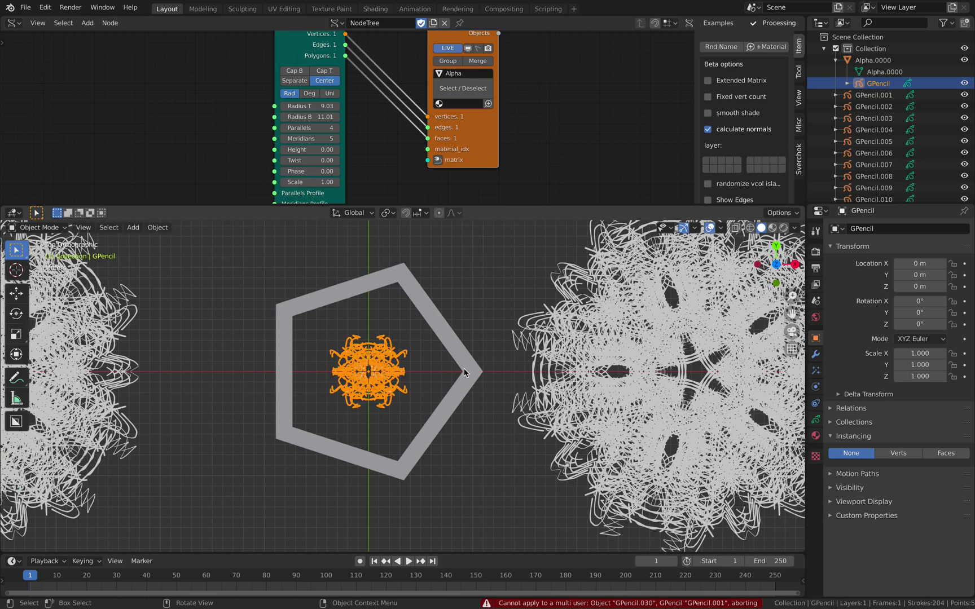
scroll(464, 372, "down", 2)
left_click(587, 316)
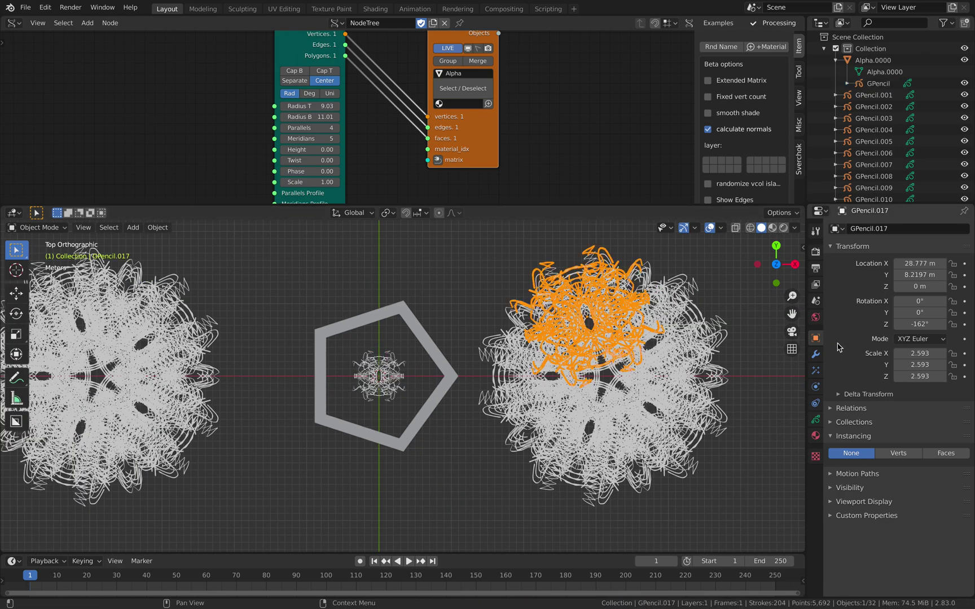
left_click(815, 419)
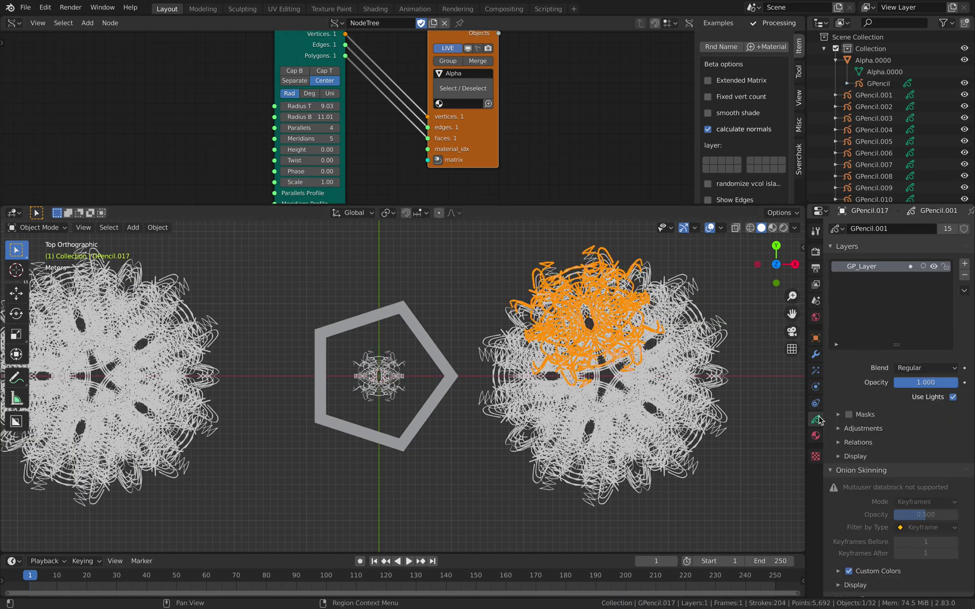
left_click(947, 229)
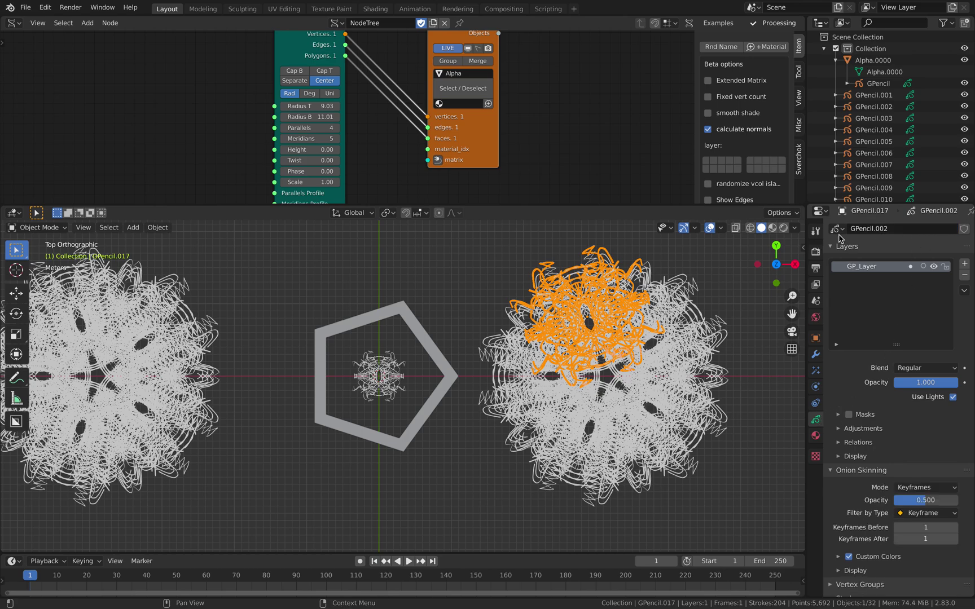
left_click(664, 272)
left_click(674, 341)
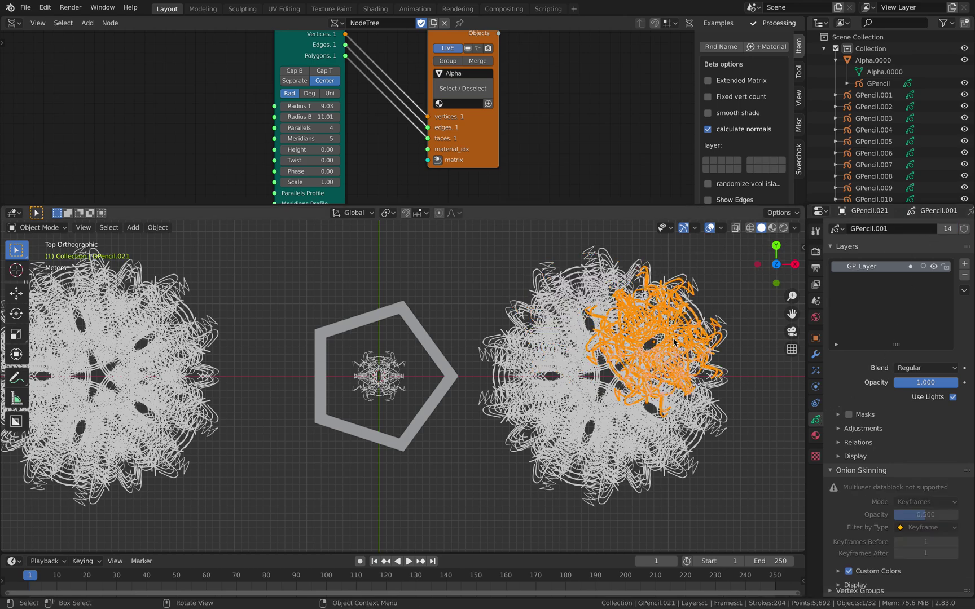
left_click(947, 229)
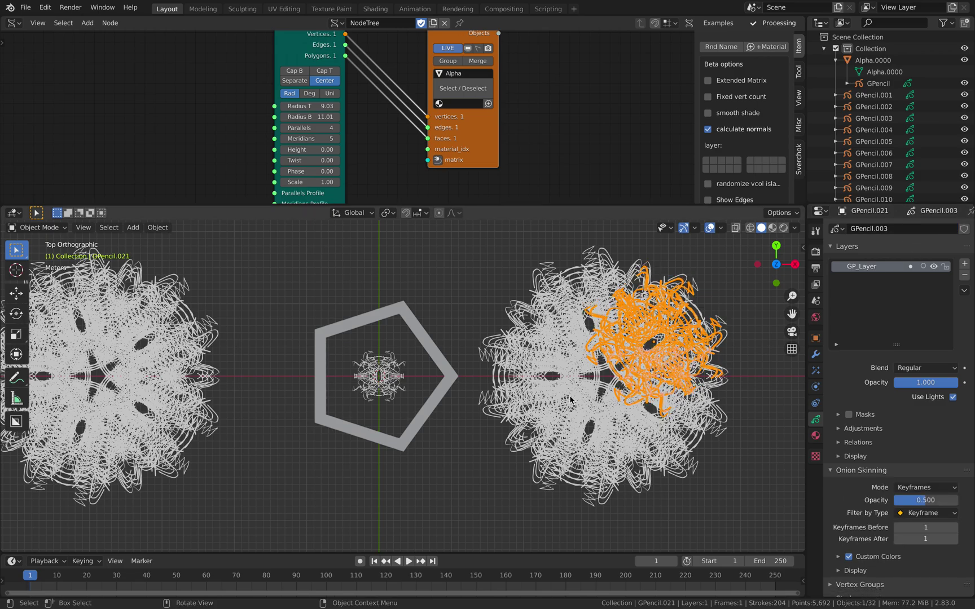
Box-select all Grease Pencil objects of the duplicated pattern in Object Mode
left_click(570, 399)
left_click(619, 334)
left_click(15, 231)
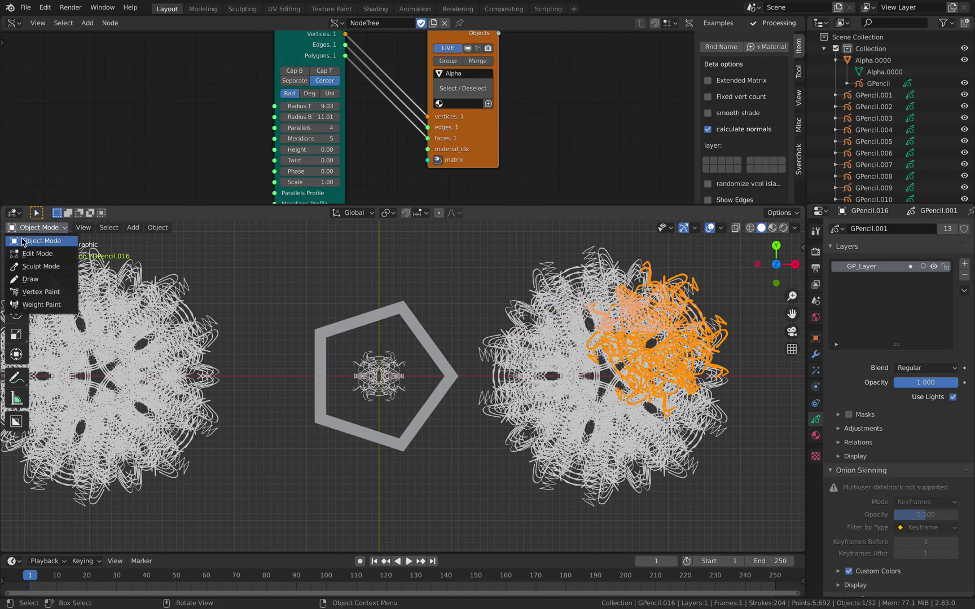
left_click(22, 241)
key("a")
key("a")
scroll(499, 291, "down", 2)
key("b")
mouse_move(487, 291)
left_mouse_down()
mouse_move(577, 343)
mouse_move(644, 468)
left_mouse_up()
middle_click_drag(645, 468, 605, 450, "shift")
middle_click_drag(501, 151, 363, 131)
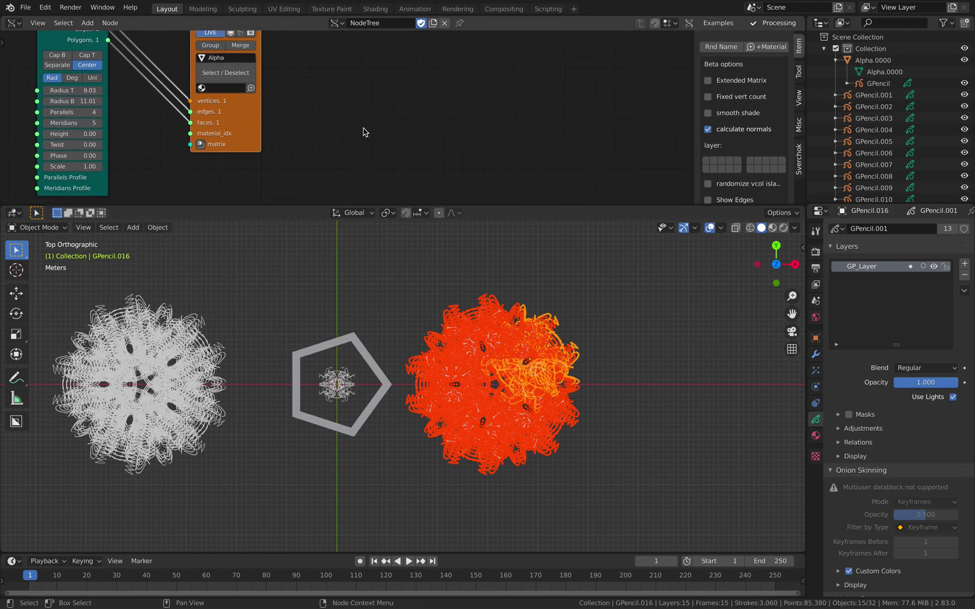
key("shift+a")
left_click(364, 129)
type("bp")
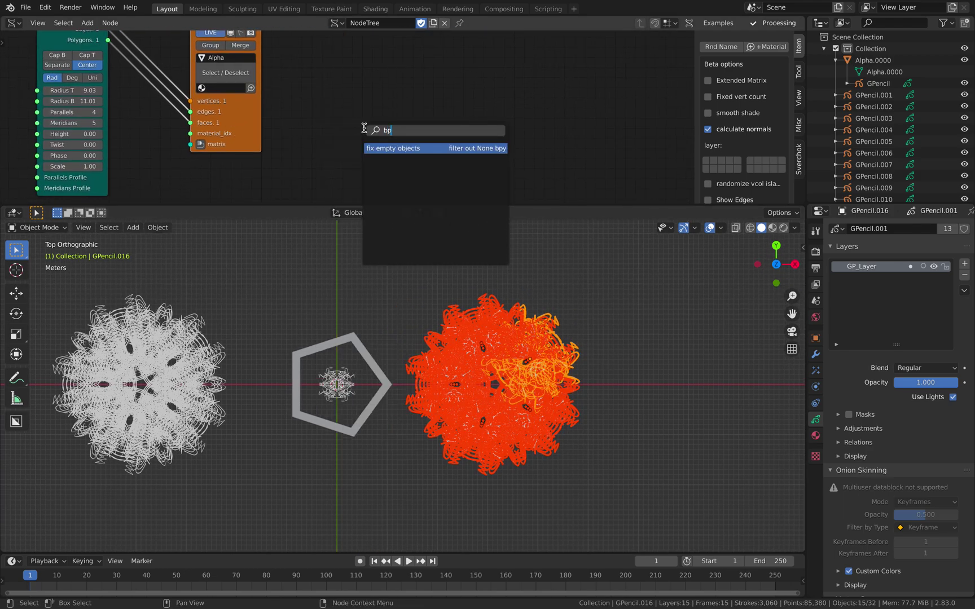
left_click(366, 104)
Search the Sverchok nodes for "gp" and add the Grease Pencil node set with Object ID Selector+, Path Length, Multiply and List Join
key("shift+a")
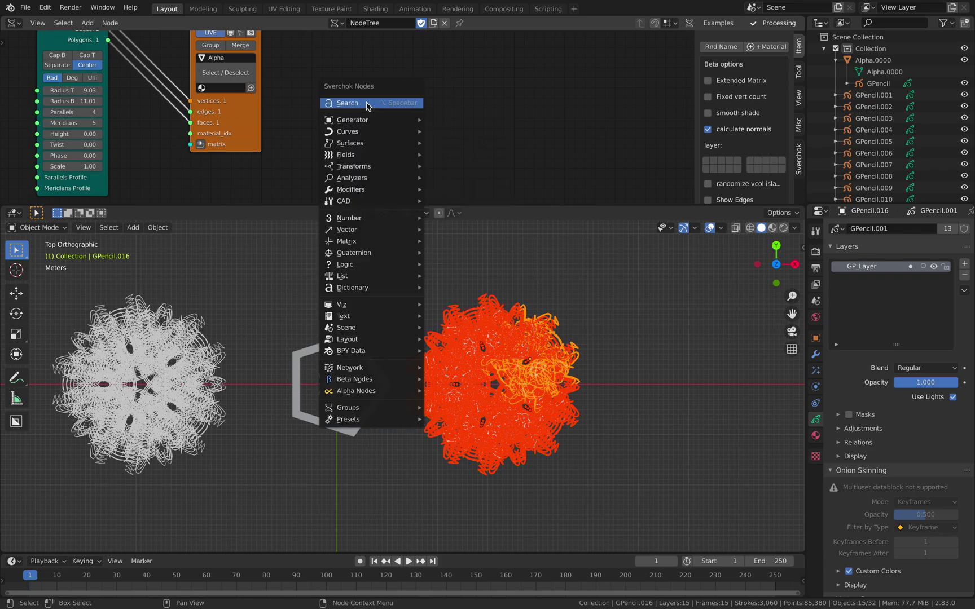
left_click(367, 105)
type("gp")
key("Down")
key("Return")
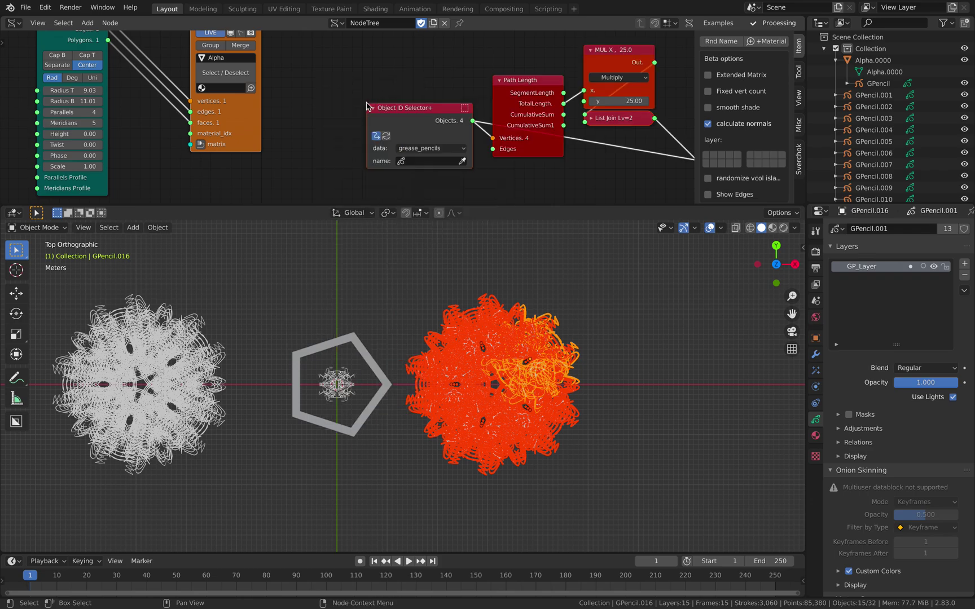
Set the Object ID Selector+ node to the grease pencil data GPencil.001 and its layer GP_Layer
left_click(425, 161)
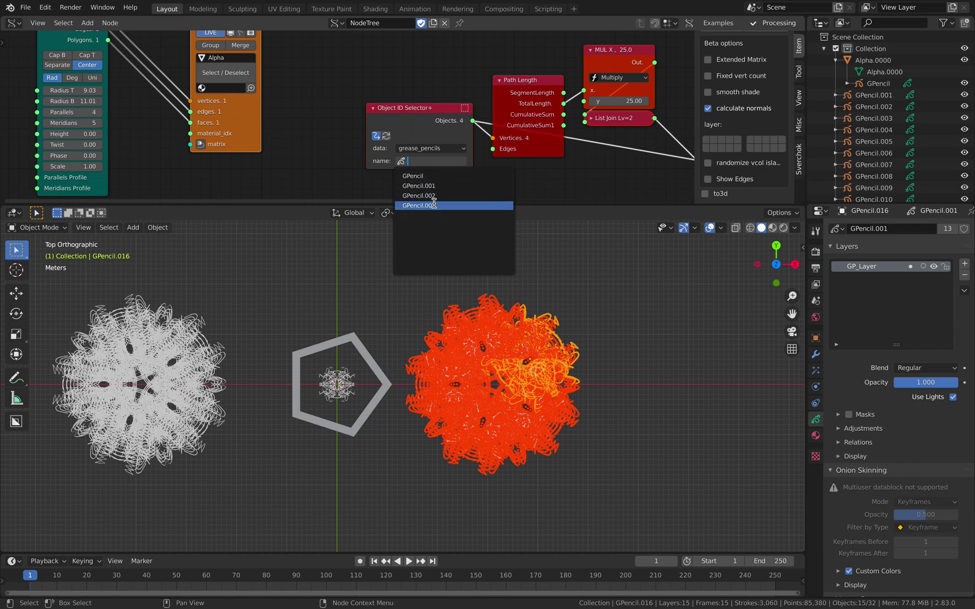
left_click(437, 188)
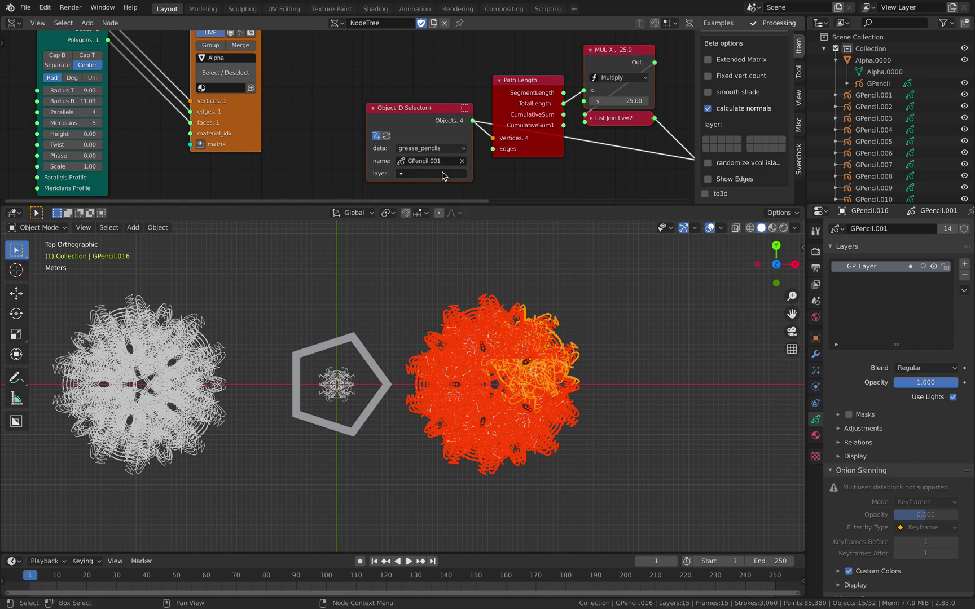
left_click(440, 173)
left_click(442, 186)
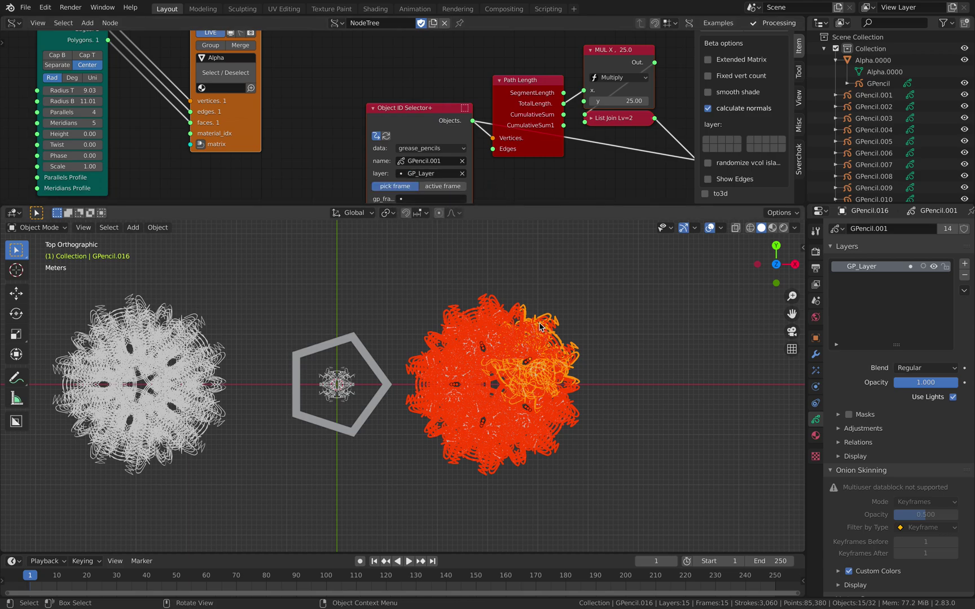
Clear the selection and select only GPencil.021 in the duplicated pattern to check it as a single object
left_click(491, 281)
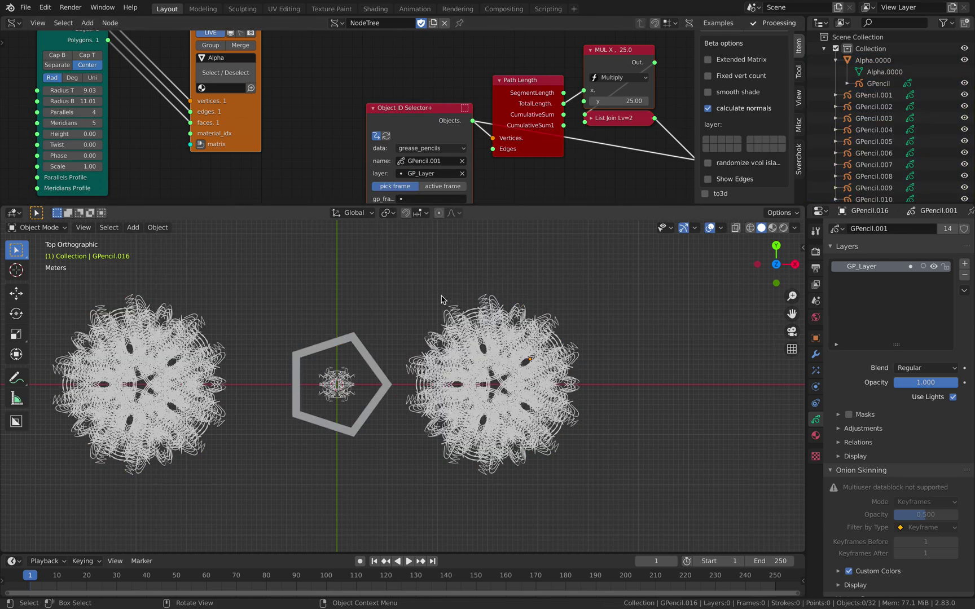
left_click_drag(418, 289, 636, 497)
left_click(602, 466)
left_click(543, 343)
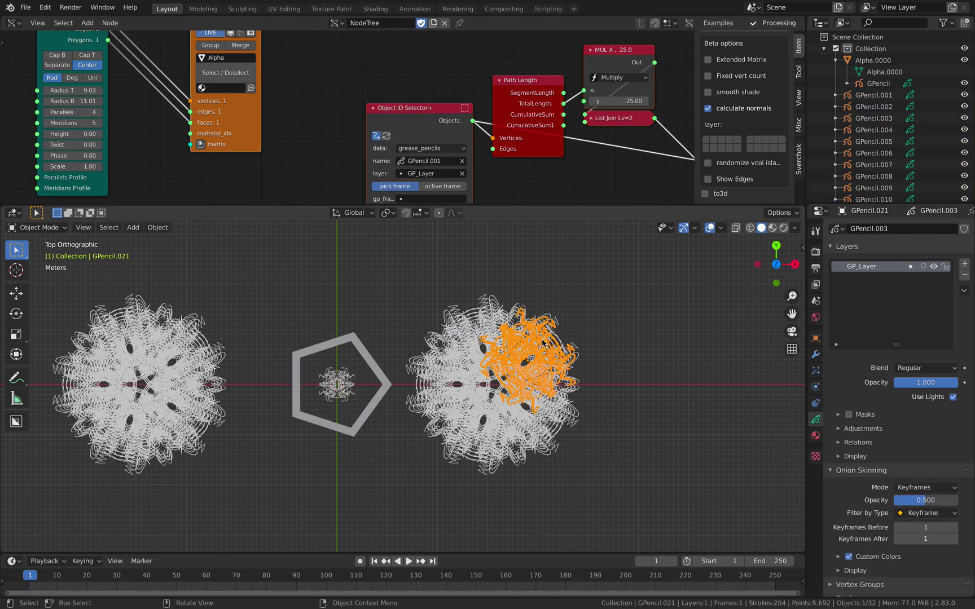
middle_click_drag(584, 457, 590, 427)
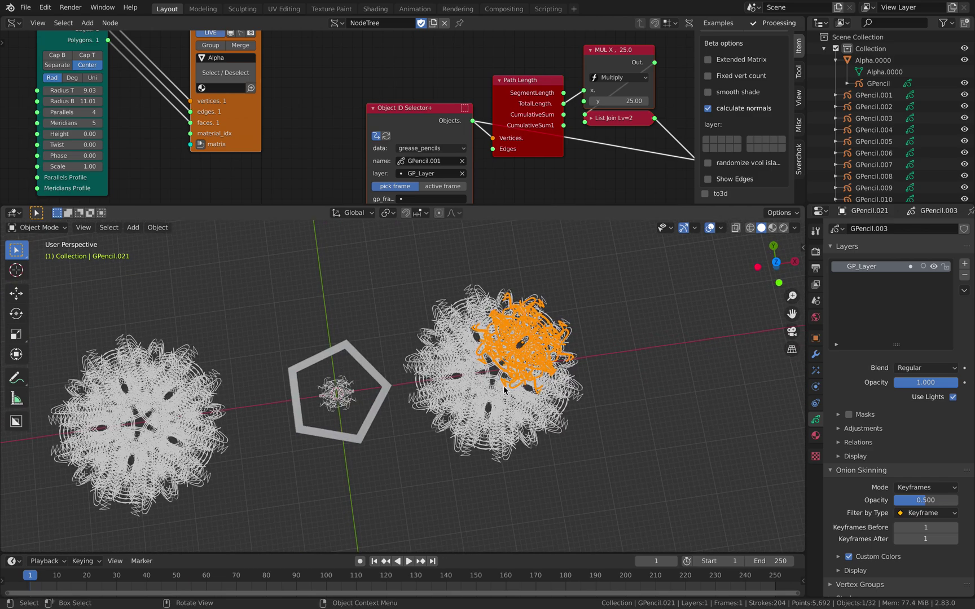
Delete all Grease Pencil objects of both large patterns on either side of the pentagonal ring
left_click(458, 377)
middle_click_drag(459, 377, 543, 369, "shift")
left_click_drag(503, 270, 702, 486)
key("Delete")
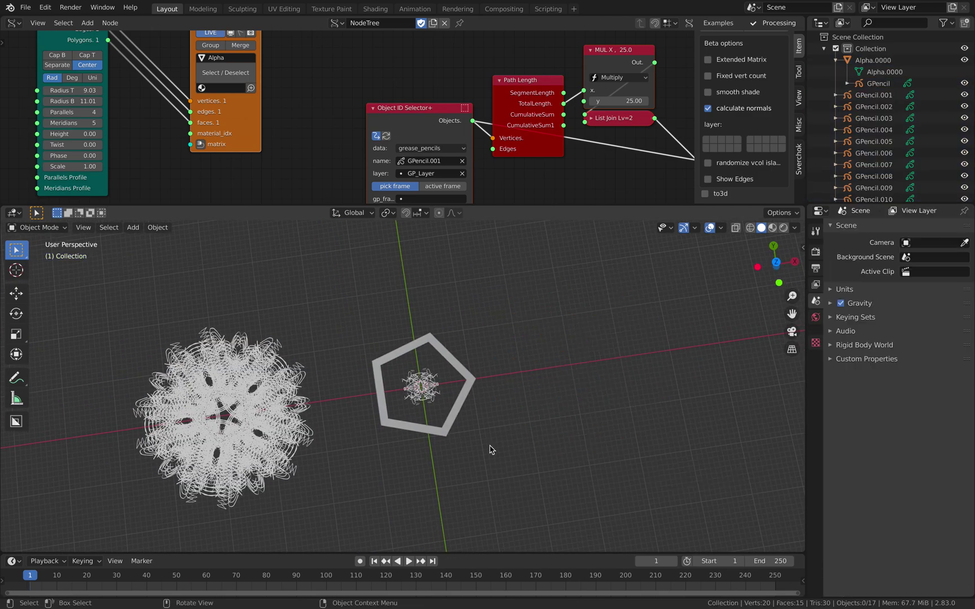
left_click_drag(173, 331, 293, 503)
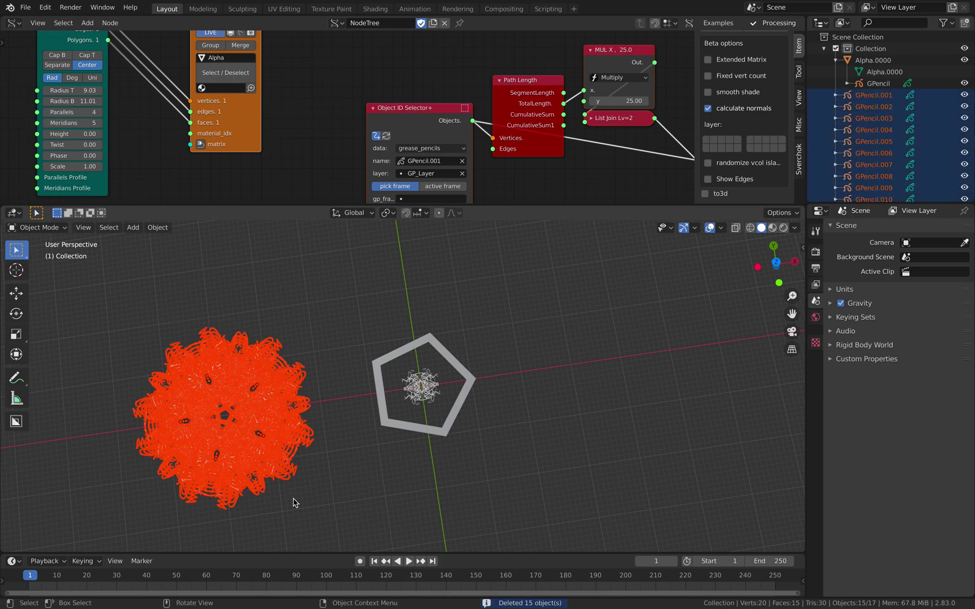
key("Delete")
left_click(428, 397)
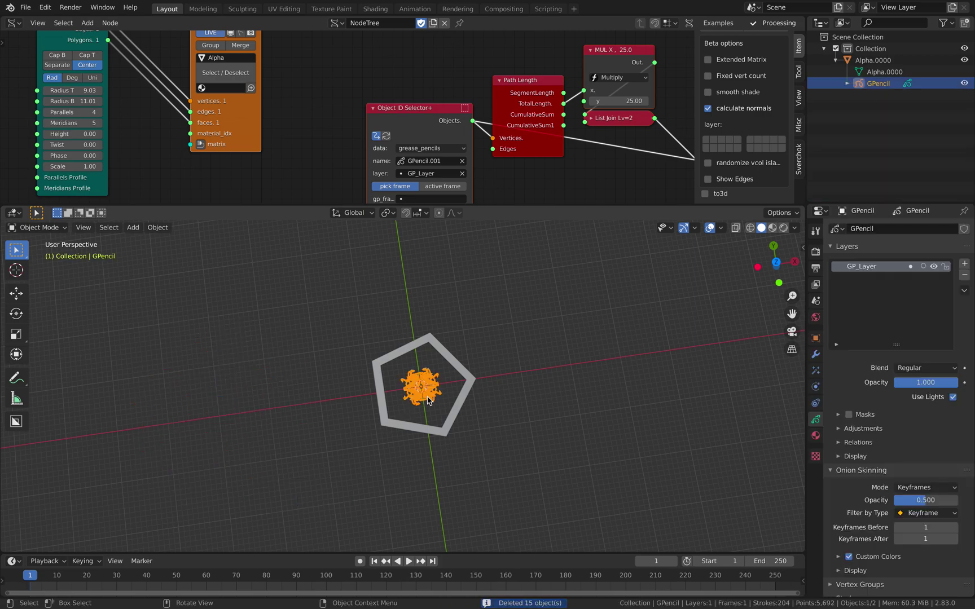
scroll(428, 397, "up", 2)
left_click(486, 407)
left_click(430, 388)
middle_click_drag(430, 387, 364, 384, "shift")
scroll(364, 383, "up", 1)
left_click(435, 394, "shift")
left_click(689, 242)
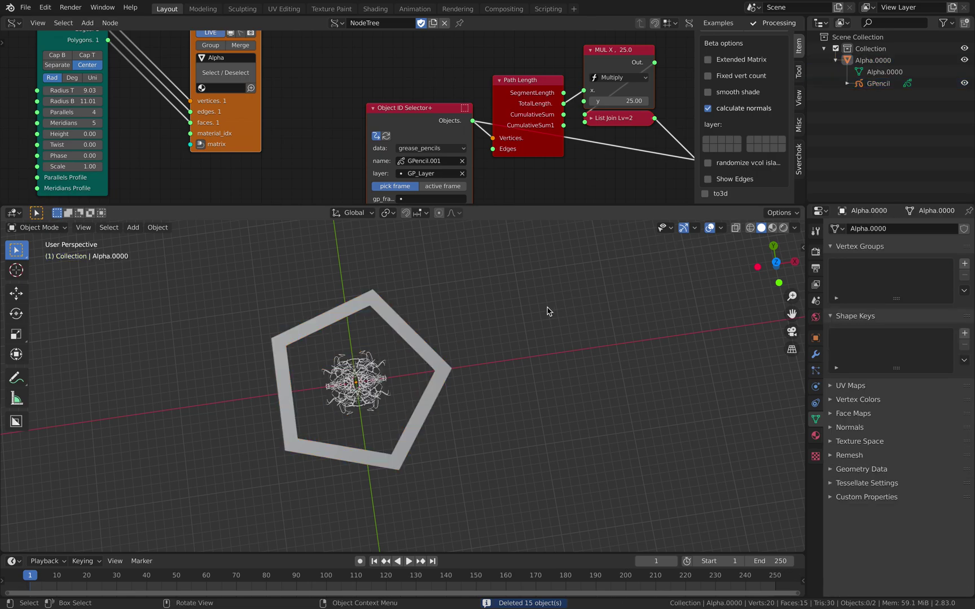
key("space")
key("space")
Delete the whole Grease Pencil node set beside the BV Alpha node, from Object ID Selector+ through UV Connection
left_click(419, 106)
scroll(422, 95, "down", 5)
left_click(389, 82)
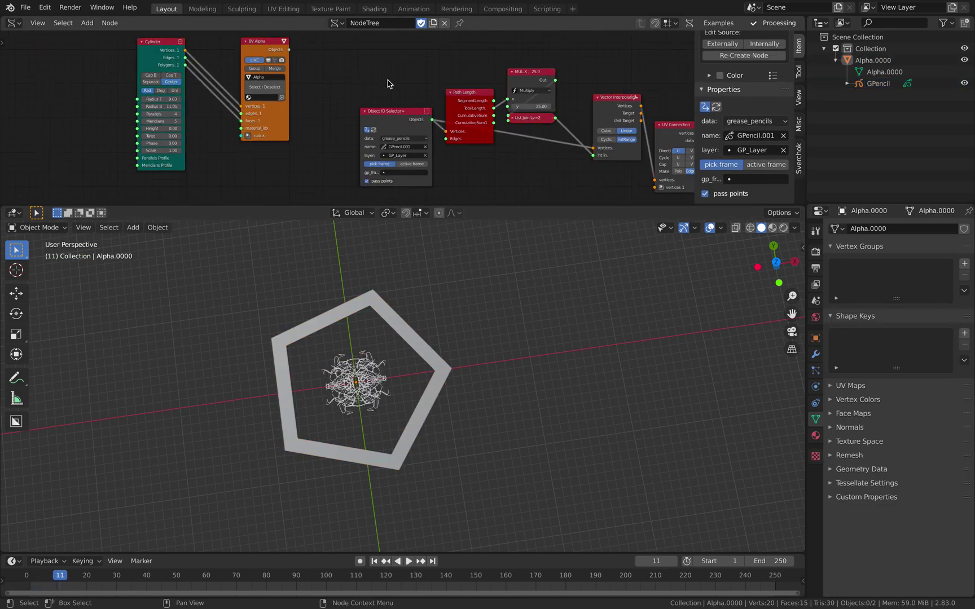
left_click_drag(376, 59, 684, 189)
key("Delete")
middle_click_drag(395, 130, 518, 136)
scroll(518, 136, "up", 2)
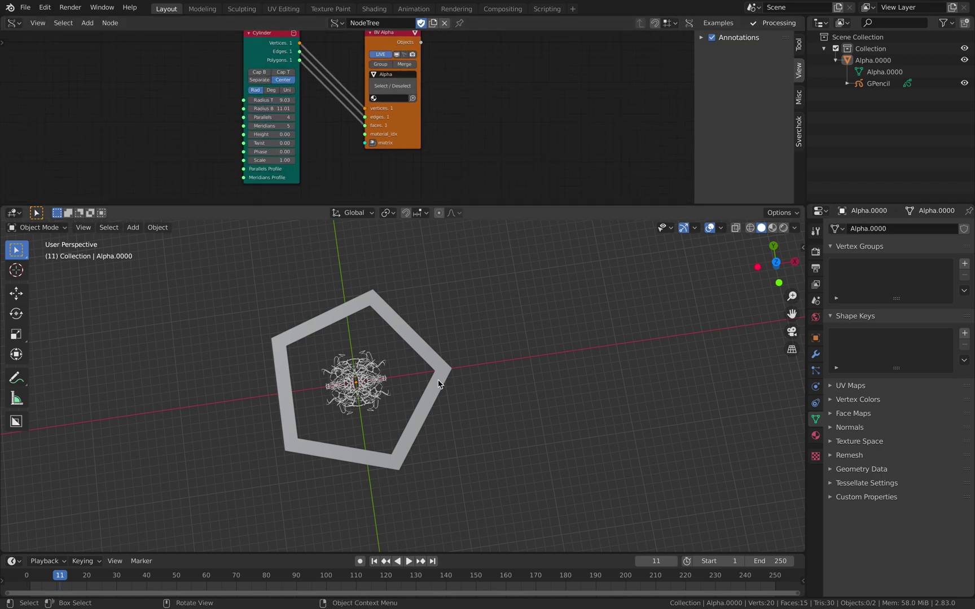
Select the central Grease Pencil drawing inside the pentagonal ring in Object Mode
left_click(441, 381)
left_click(369, 373)
scroll(371, 373, "up", 2)
middle_click_drag(379, 370, 429, 319)
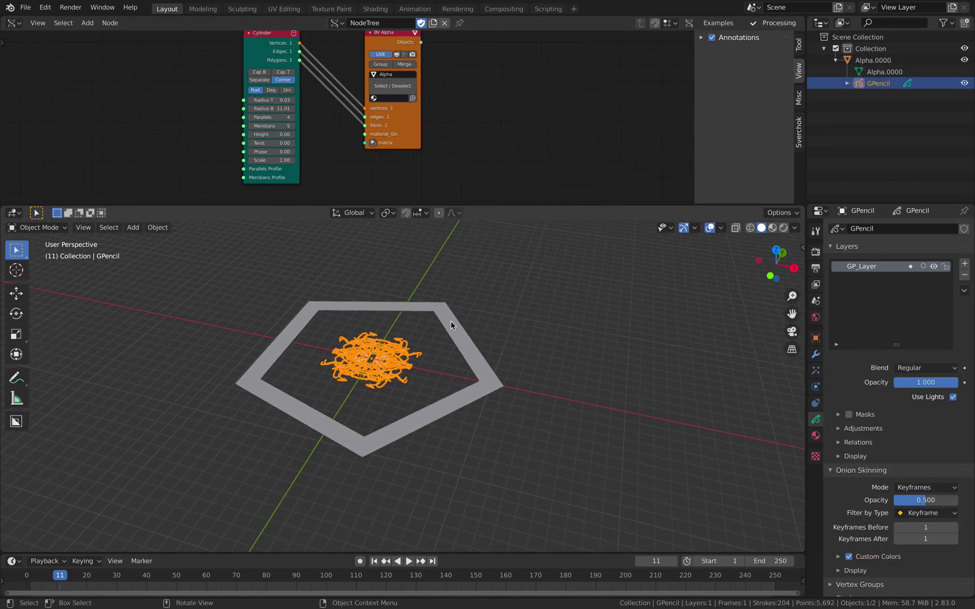
left_click(455, 322)
key("Tab")
key("Tab")
middle_click_drag(442, 358, 429, 395)
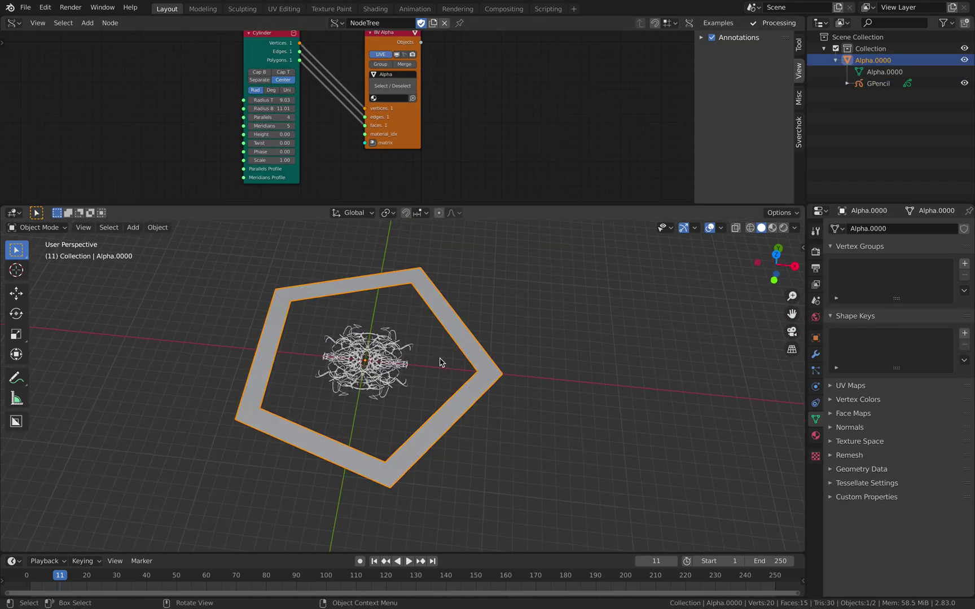
left_click(371, 343)
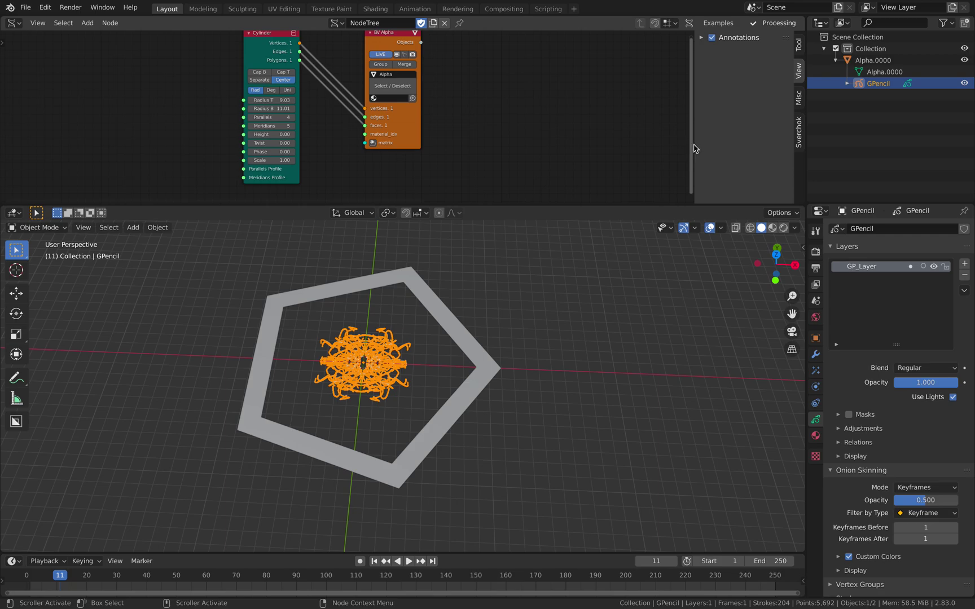
Collapse the node editor's sidebar and widen the ring by setting the Cylinder node's Radius T to 8.55 and Radius B to 12.51
left_click_drag(694, 148, 830, 144)
middle_click_drag(452, 351, 446, 351)
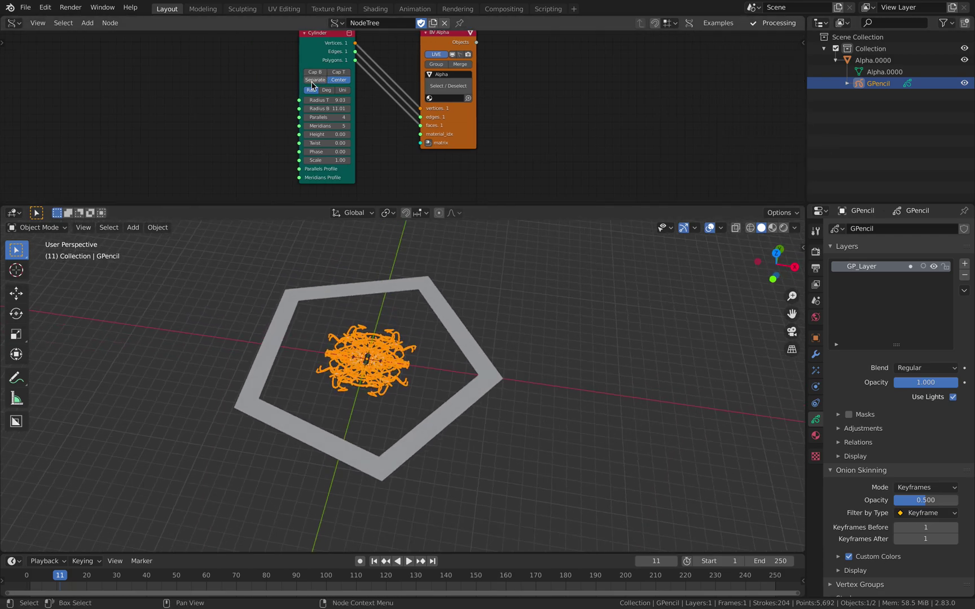
middle_click_drag(348, 103, 312, 116)
left_click_drag(297, 113, 379, 120)
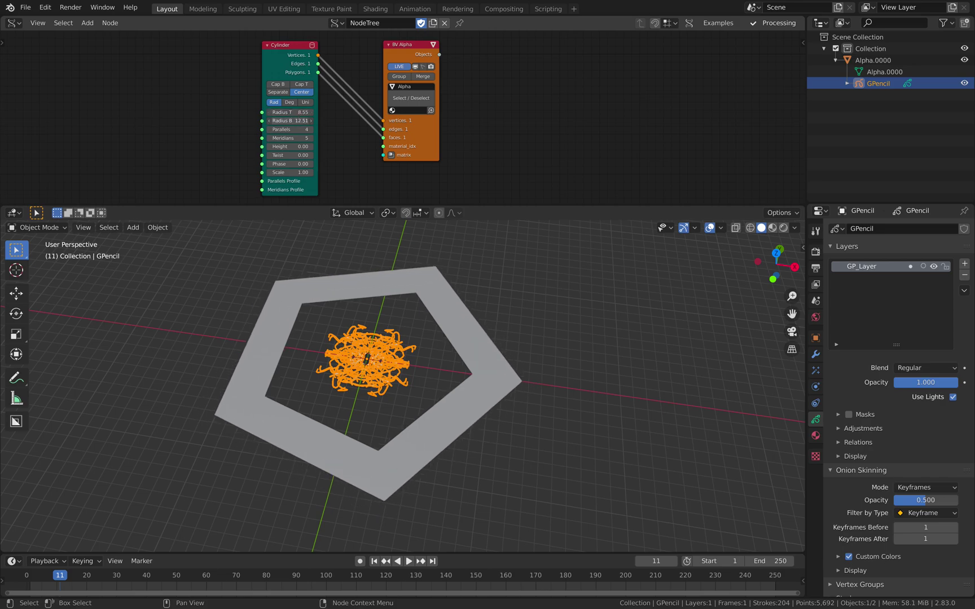
Add the Alpha.0000 ring to the selection as the active object alongside the central Grease Pencil drawing
middle_click_drag(441, 347, 455, 316)
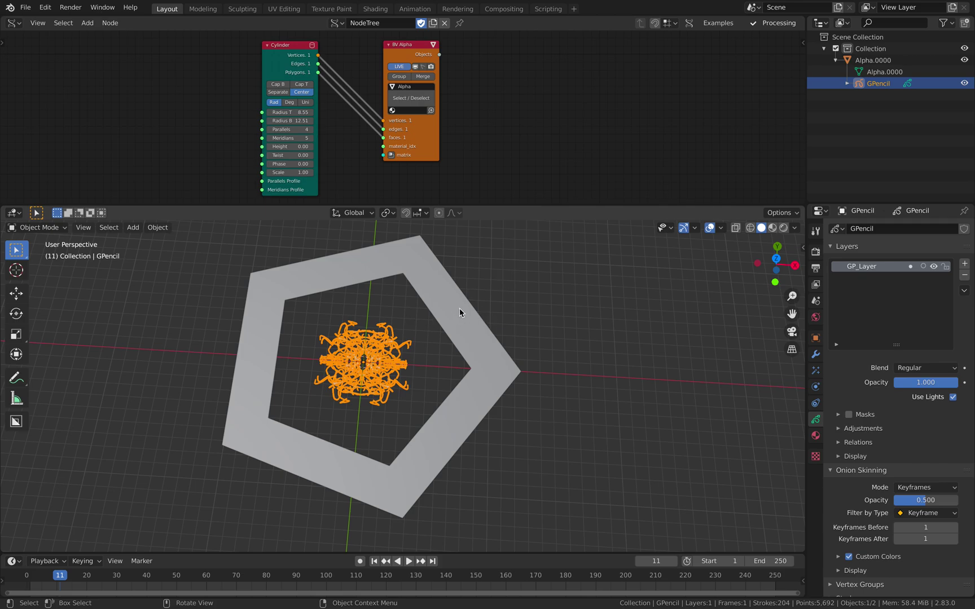
middle_click_drag(482, 335, 447, 332)
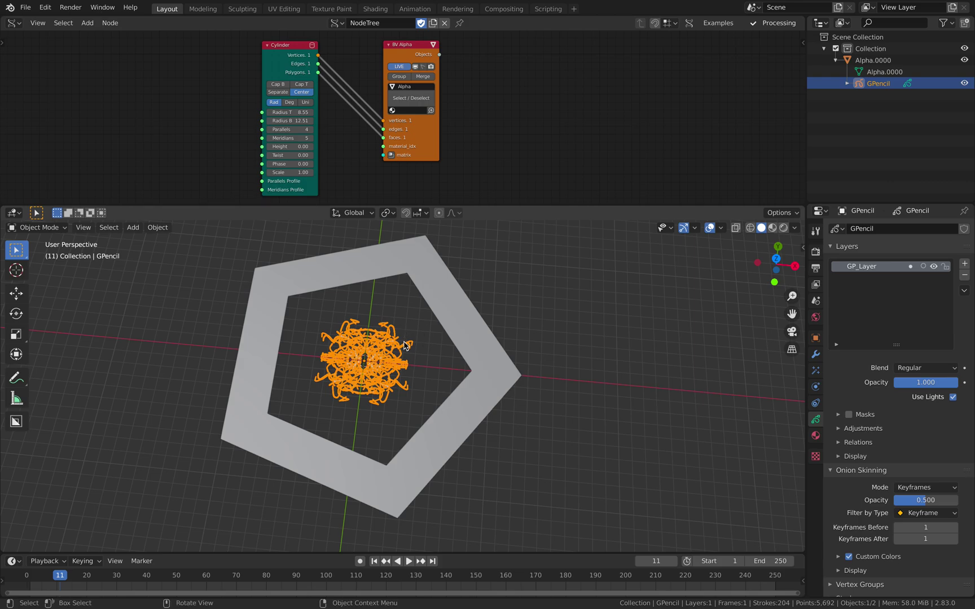
left_click(457, 325, "shift")
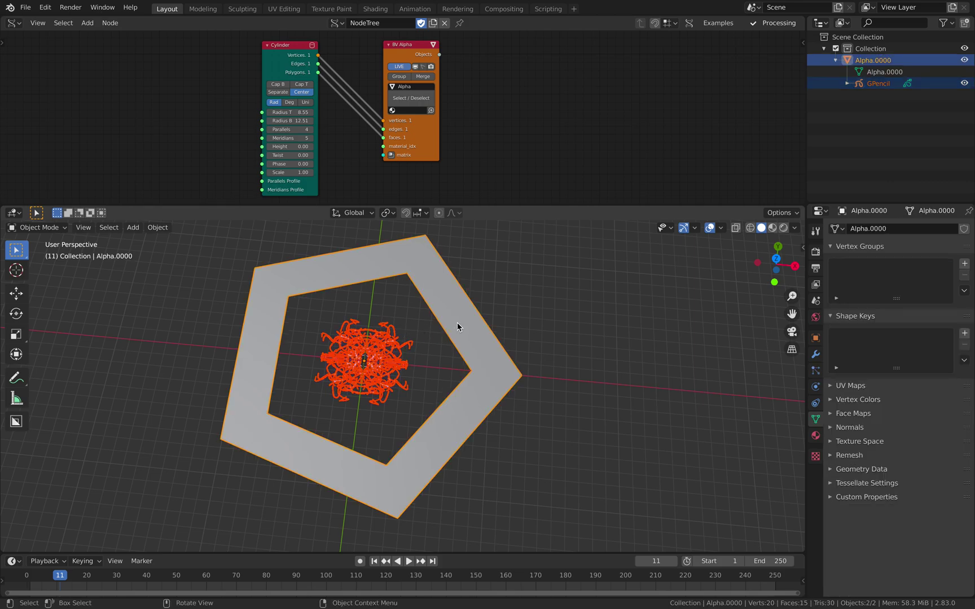